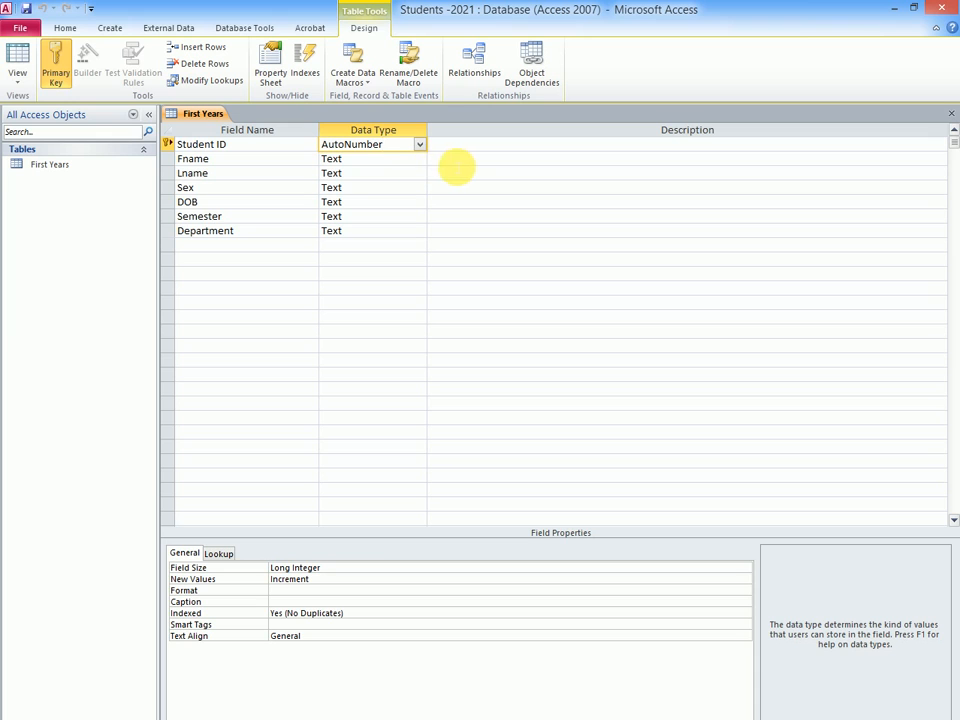
Step: Describe the Student ID field as "Student Registration Number" and the Fname field as "First name"
key(Tab)
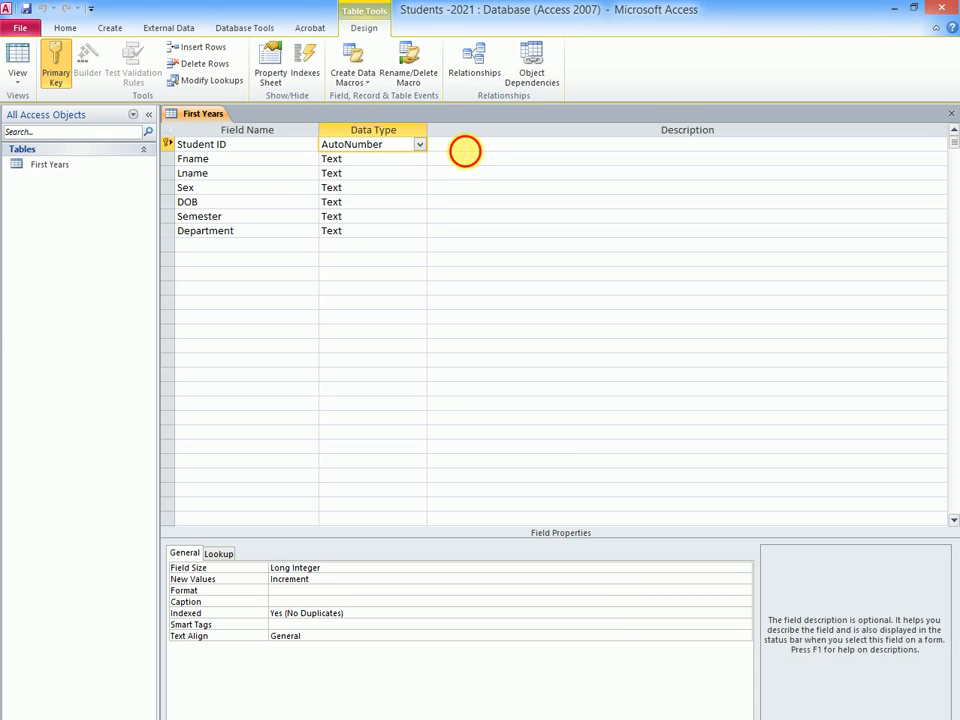
text(St)
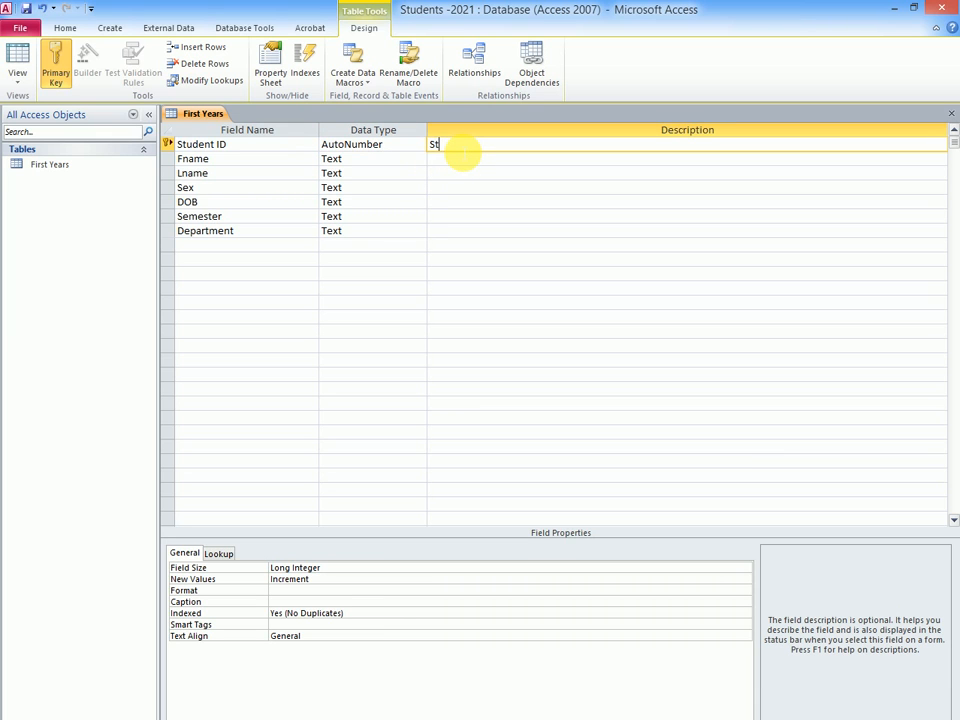
text(udent)
text( Registration Num)
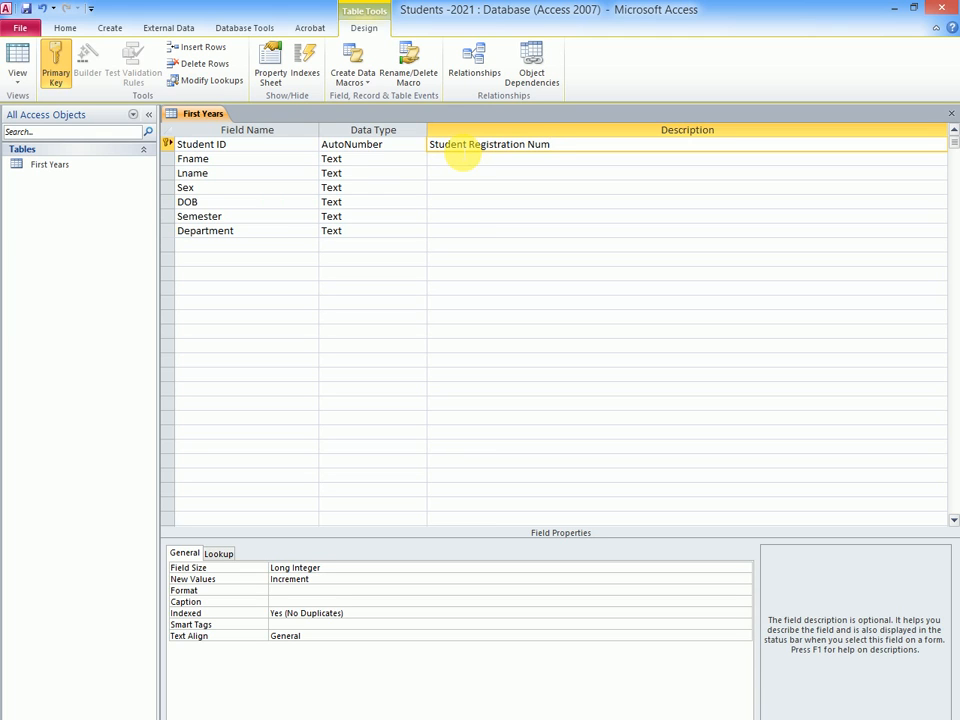
text(nber)
click(493, 161)
text(First name)
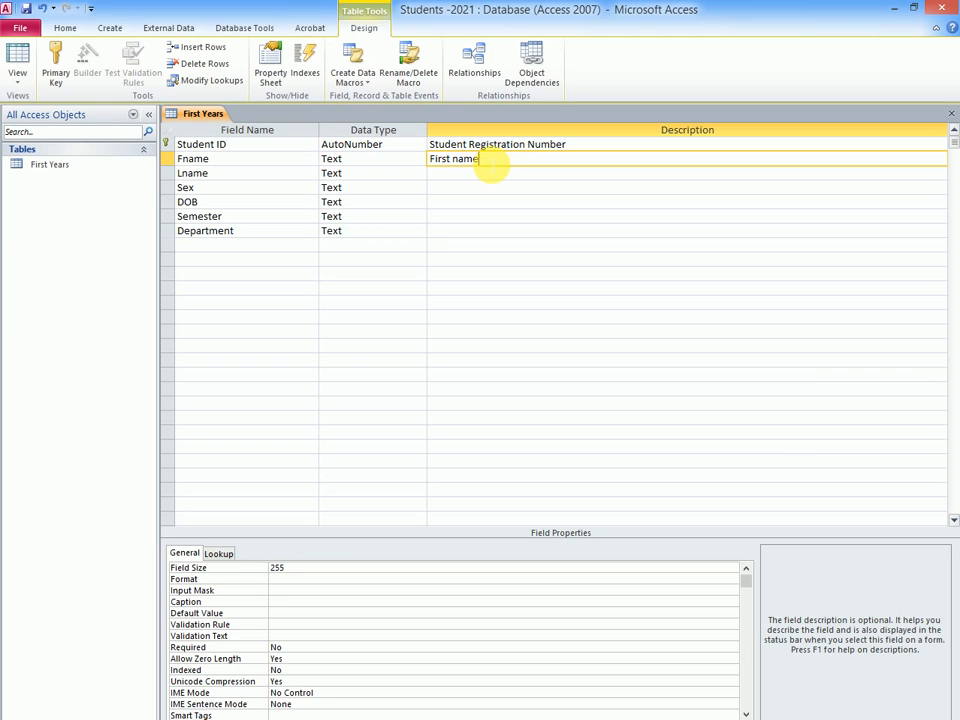
Step: Enter "Last name" as the description of the Lname field
click(487, 177)
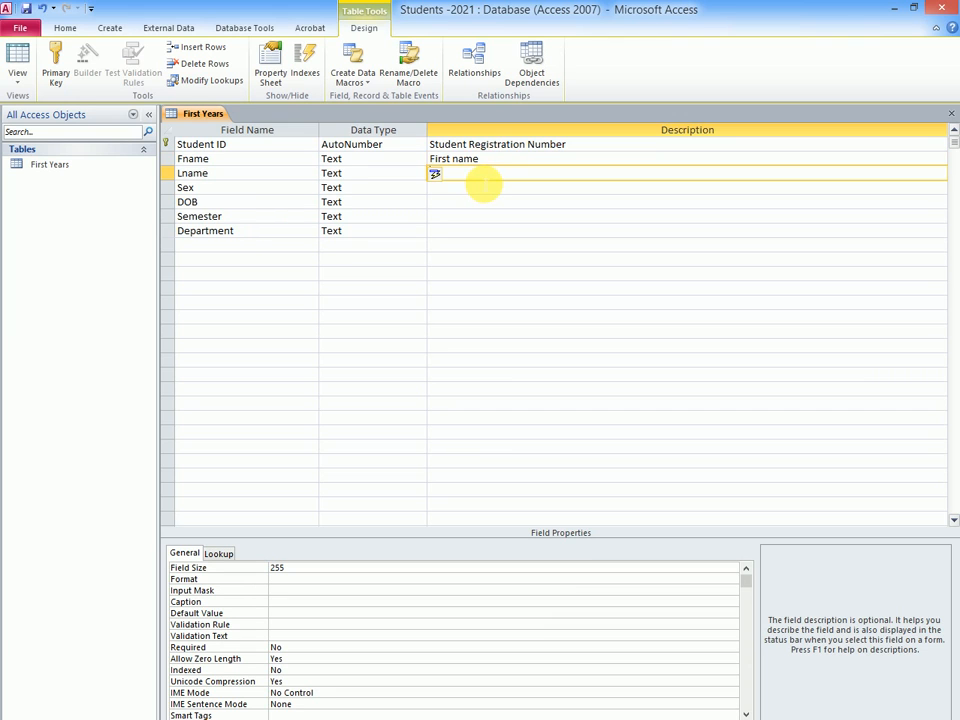
text(Last Na)
key(BackSpace)
key(BackSpace)
text(anme)
key(BackSpace)
key(BackSpace)
key(BackSpace)
text(name)
Step: Describe the Sex field as "Gender of the student" and the DOB field as "Date of birth"
click(448, 192)
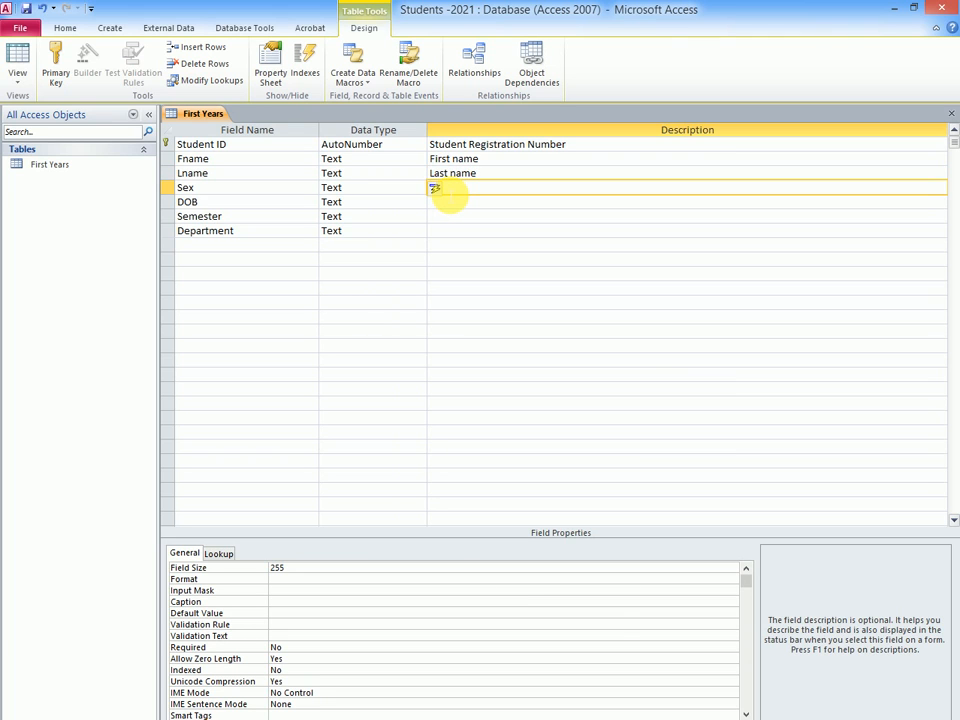
text(Gender of the student)
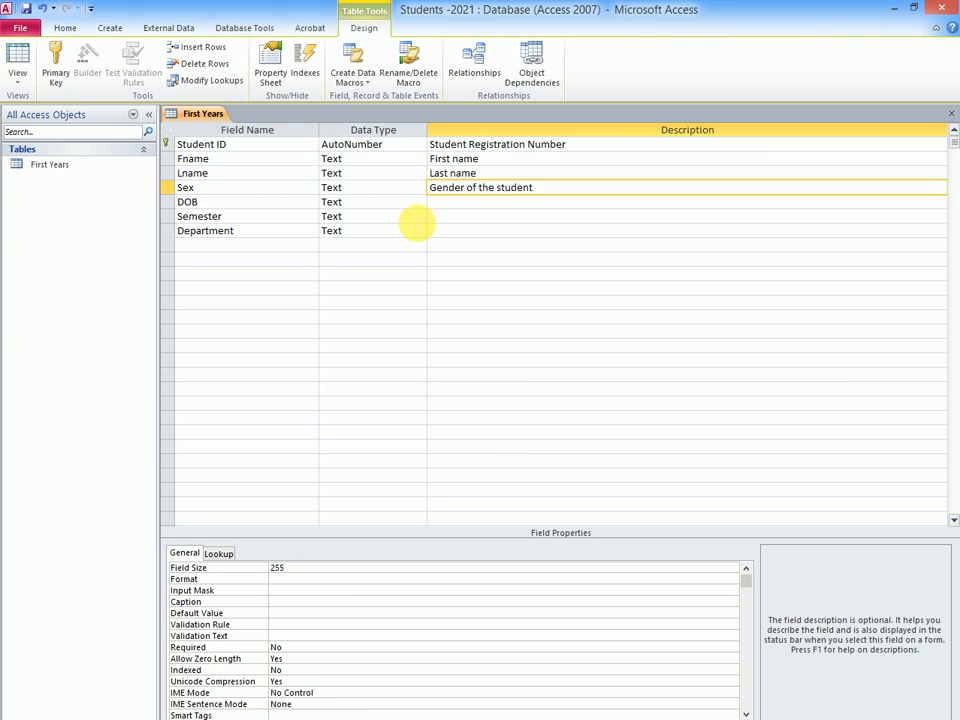
click(436, 203)
text(Date)
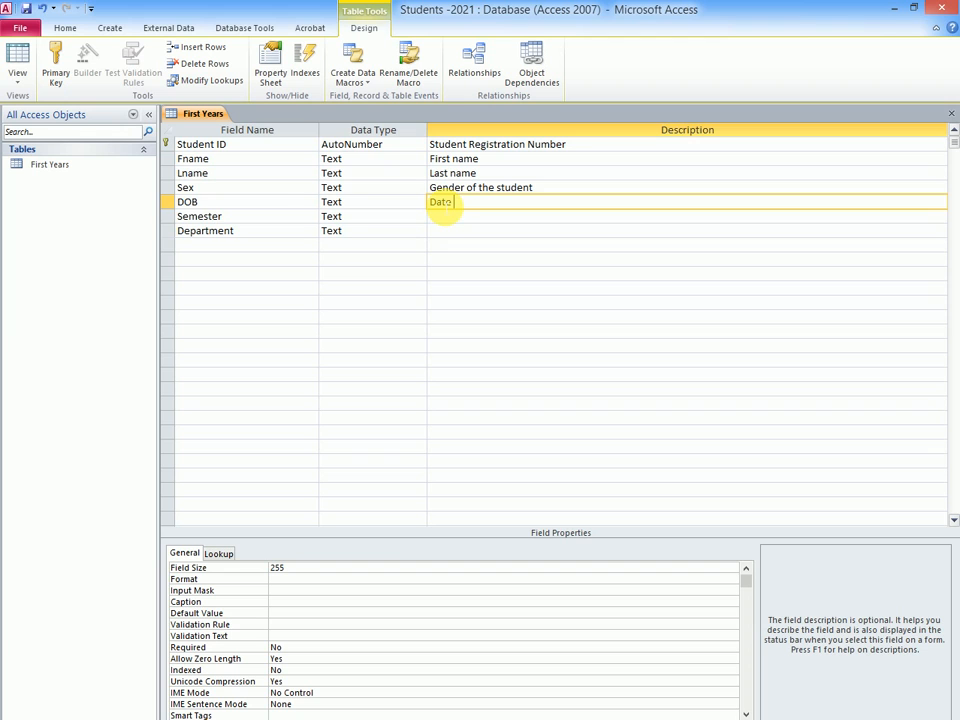
text( fof birth)
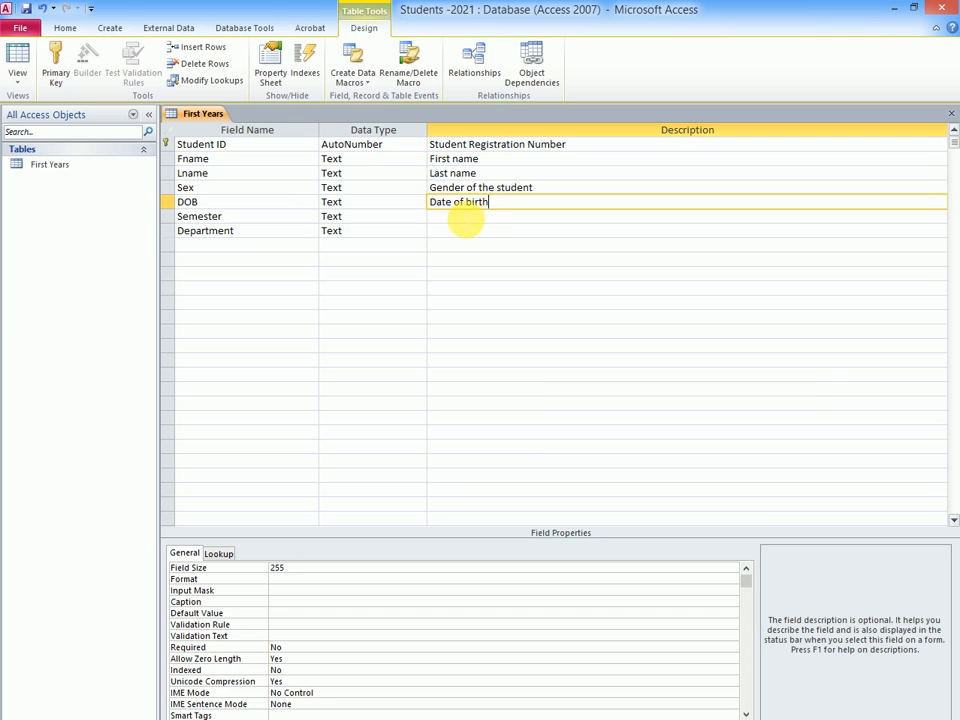
Step: Describe the Semester field as "In ehat semester that sudent is in" and Department as "faculty under which a student is enrolled"
click(463, 225)
text(In ehat semester that)
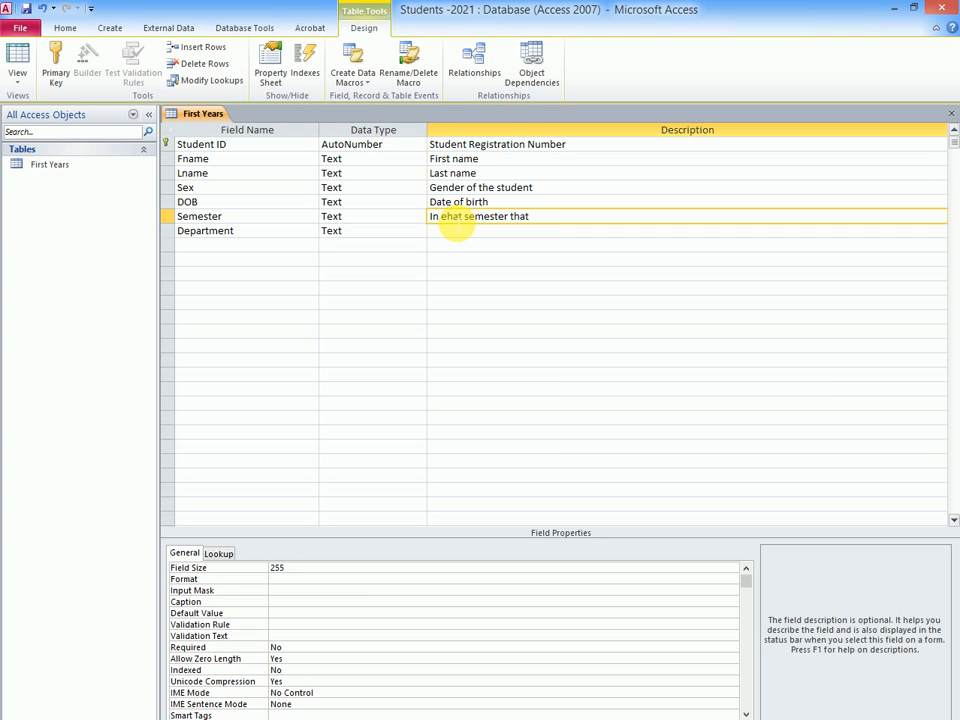
text( sudent is in)
click(487, 233)
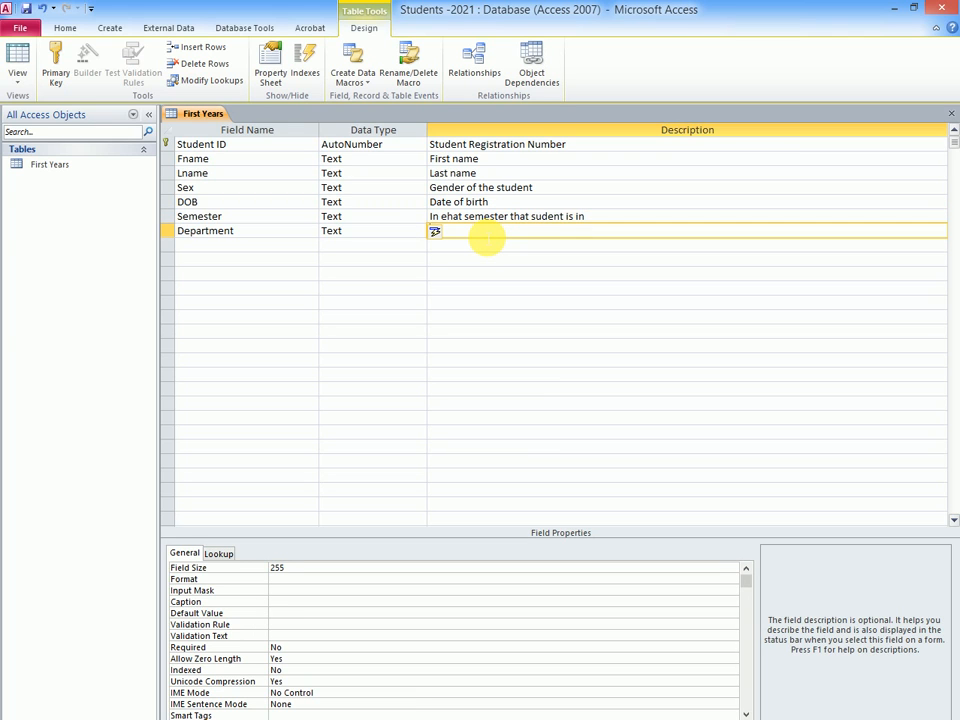
text(faculty under which )
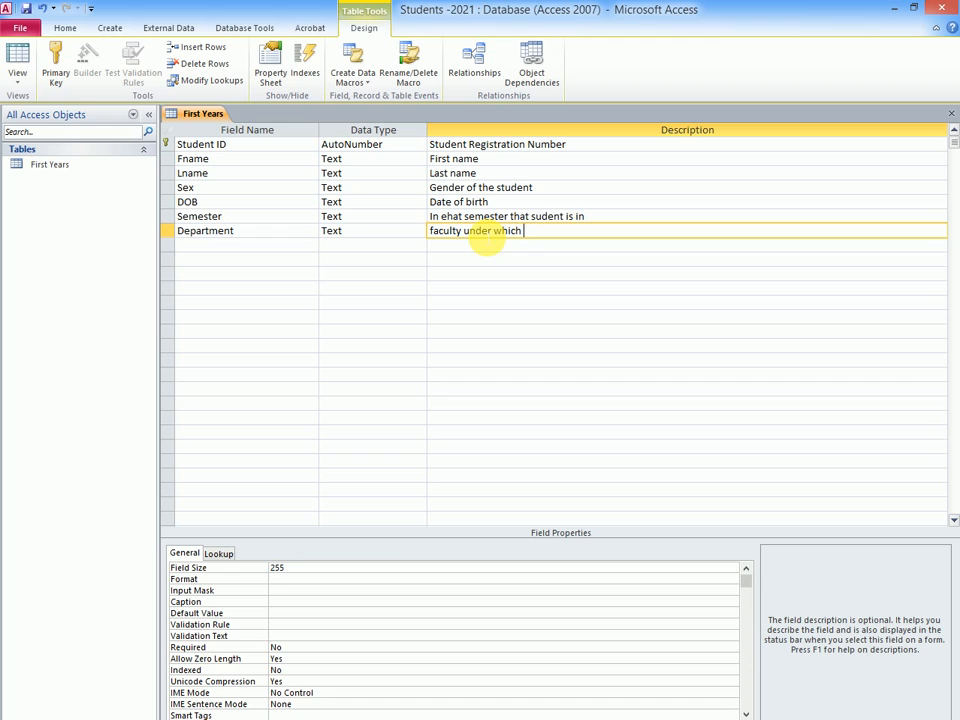
text(a student is enrolled)
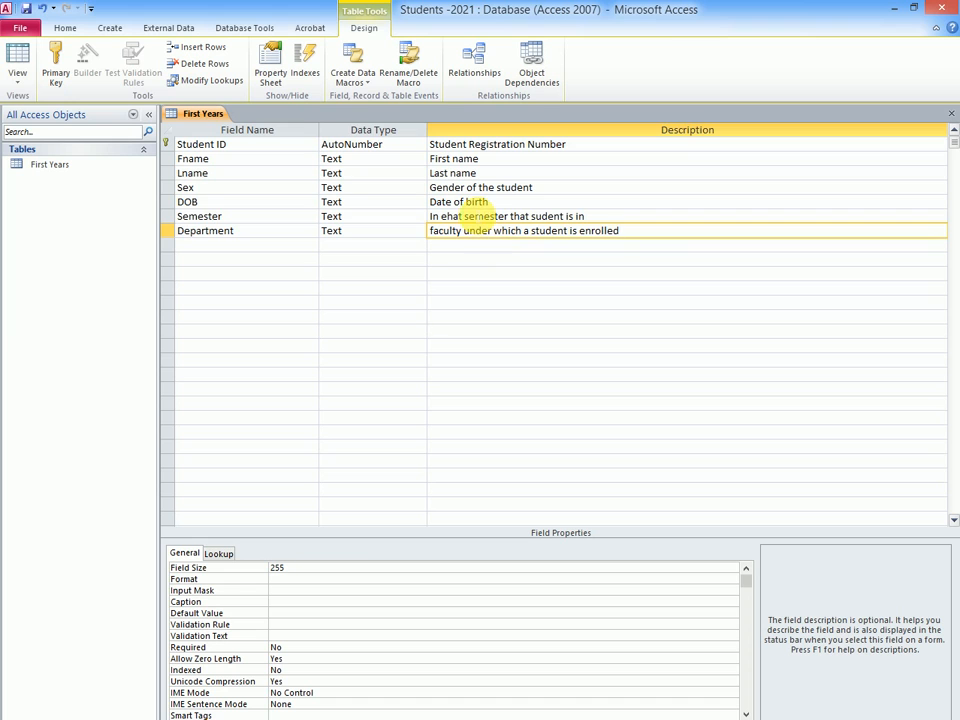
click(391, 144)
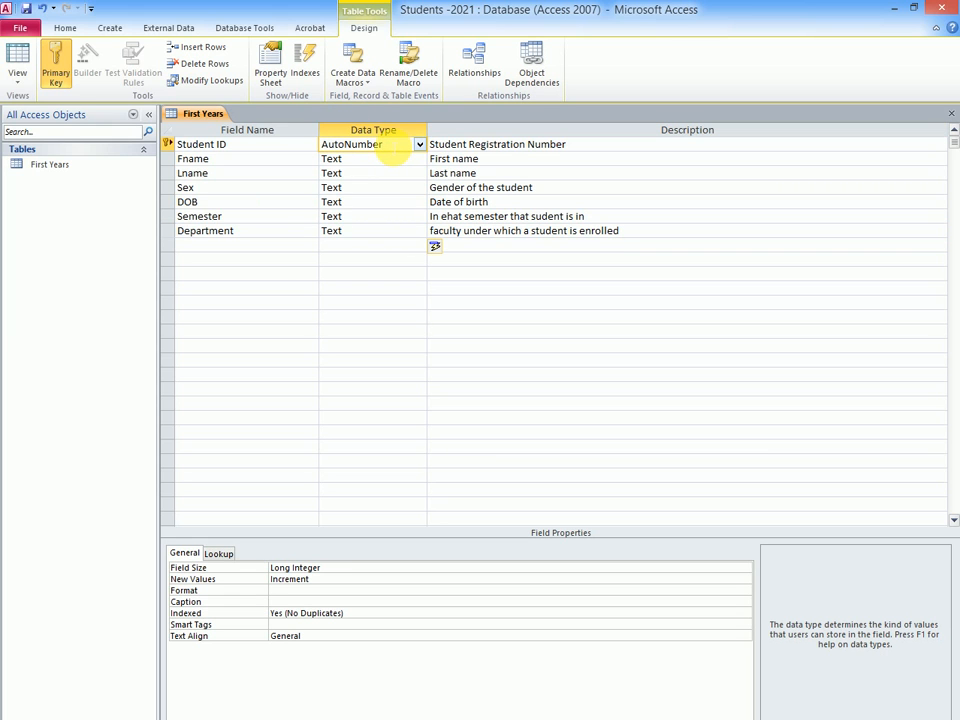
click(382, 160)
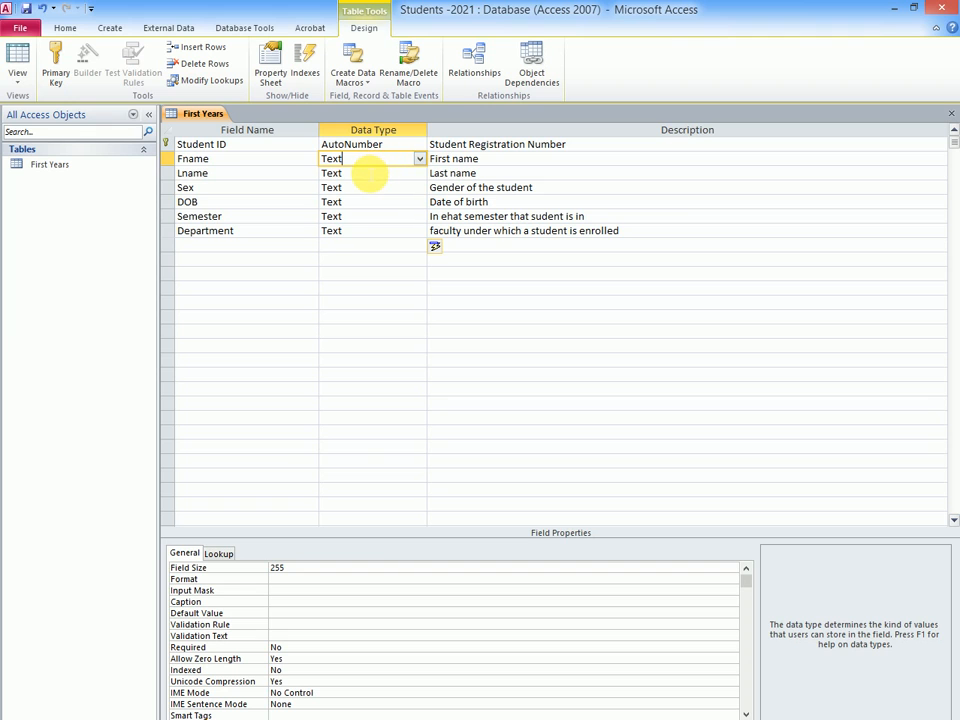
click(365, 176)
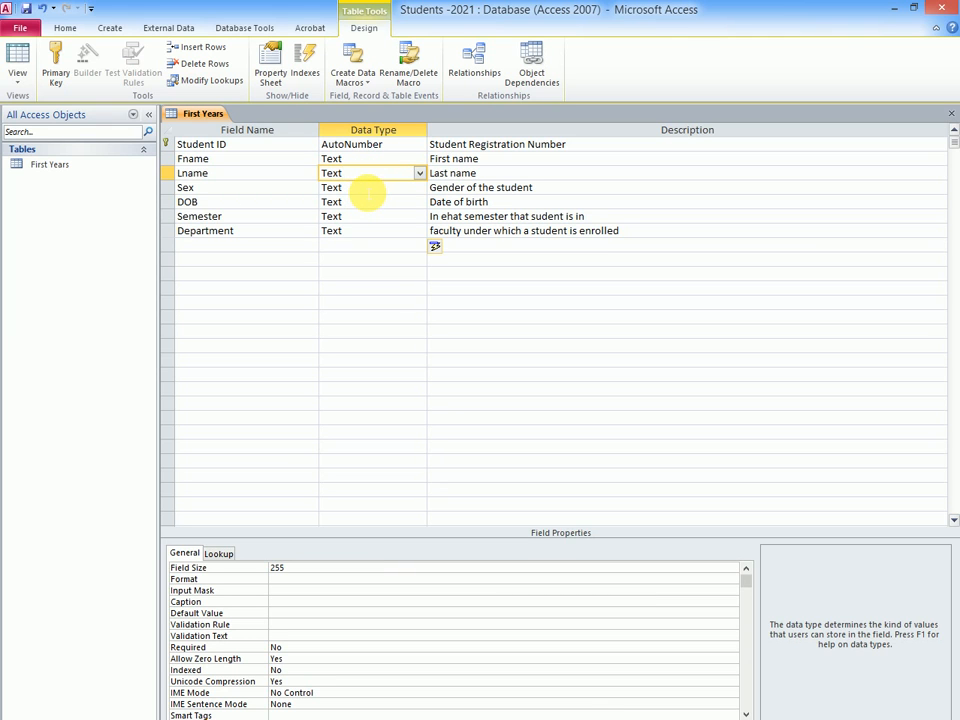
Step: Start the Lookup Wizard for the Sex field's data type and choose to supply the list values manually
click(367, 189)
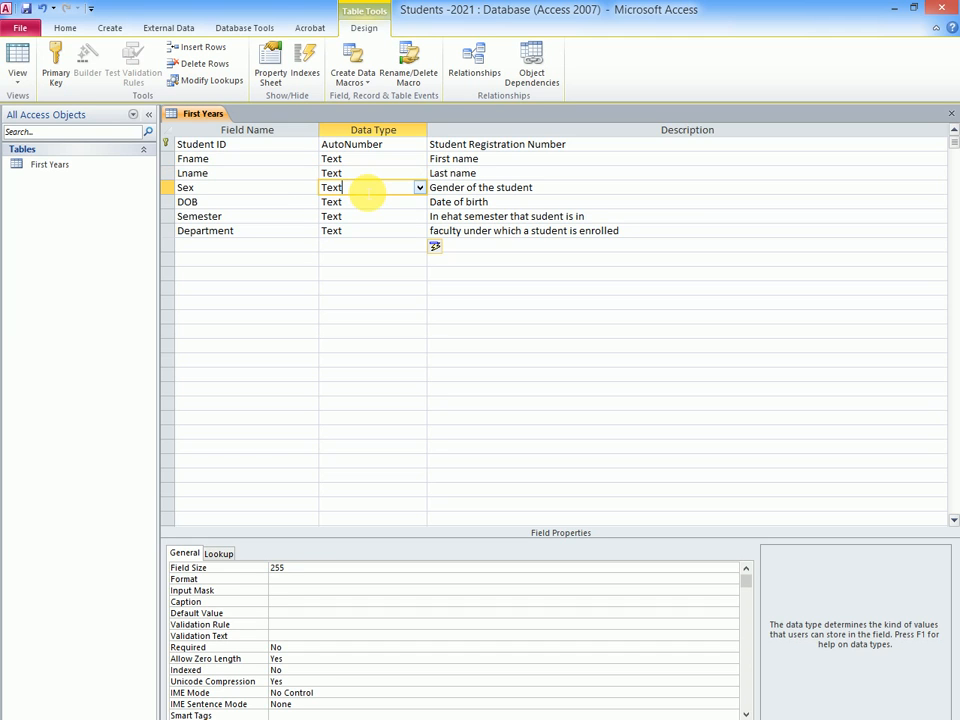
click(420, 188)
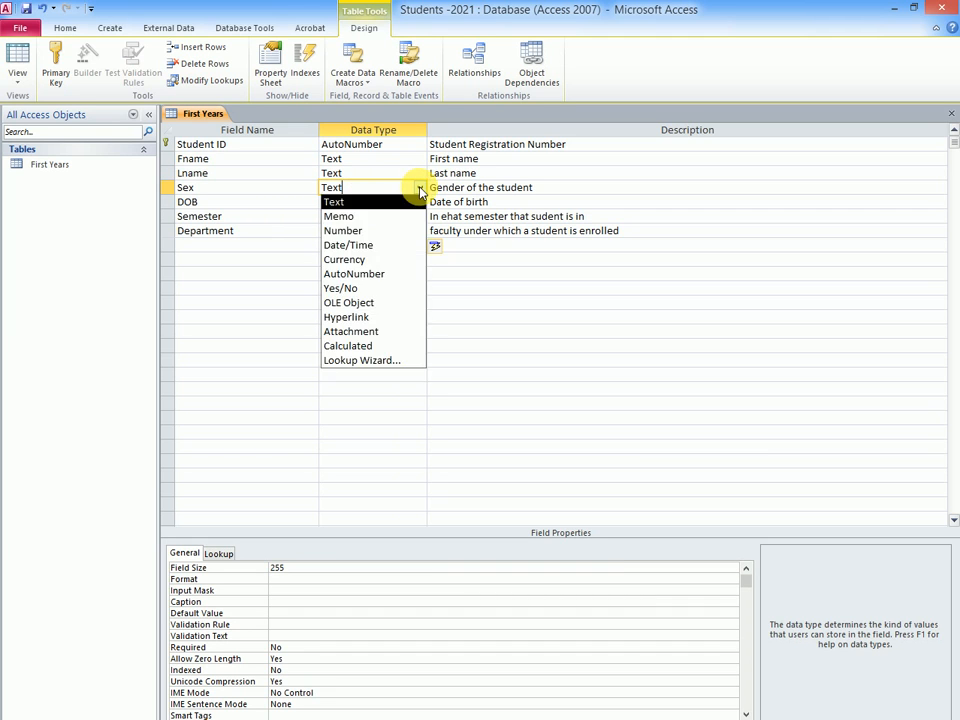
click(373, 361)
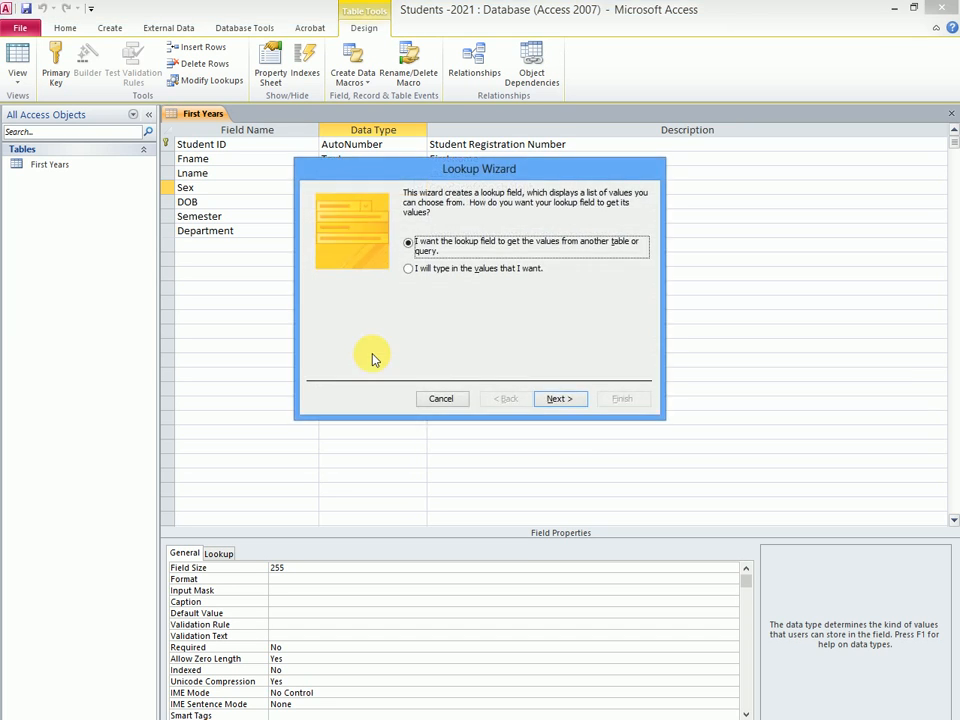
drag(433, 170, 440, 146)
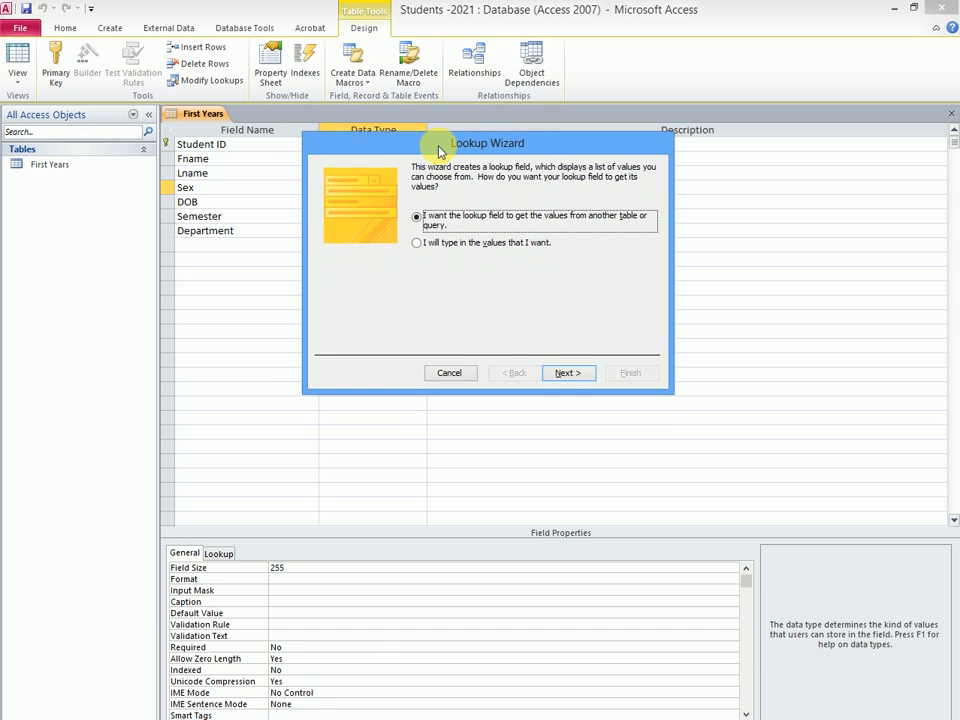
click(417, 245)
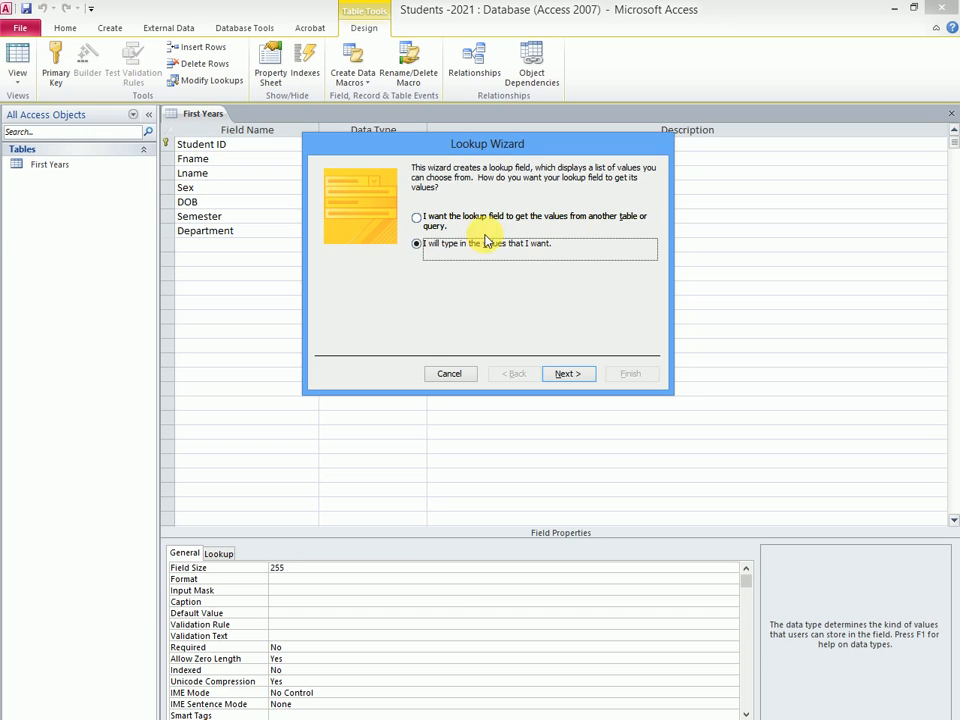
click(561, 373)
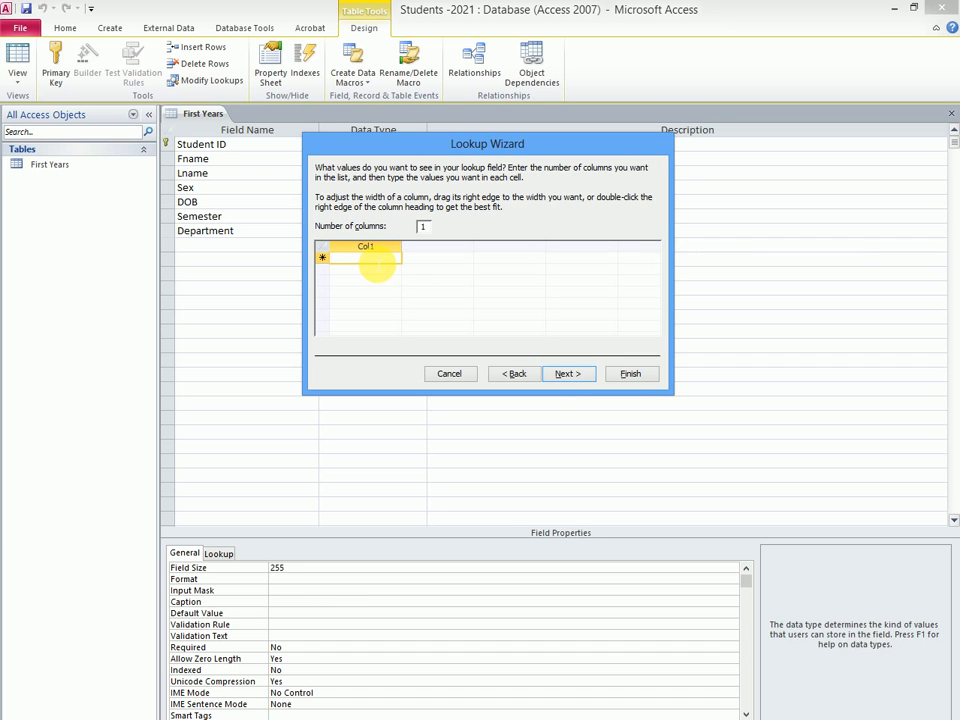
Step: Enter Female and Male as the Sex lookup values, limit entries to the list, and finish the wizard
text(Female)
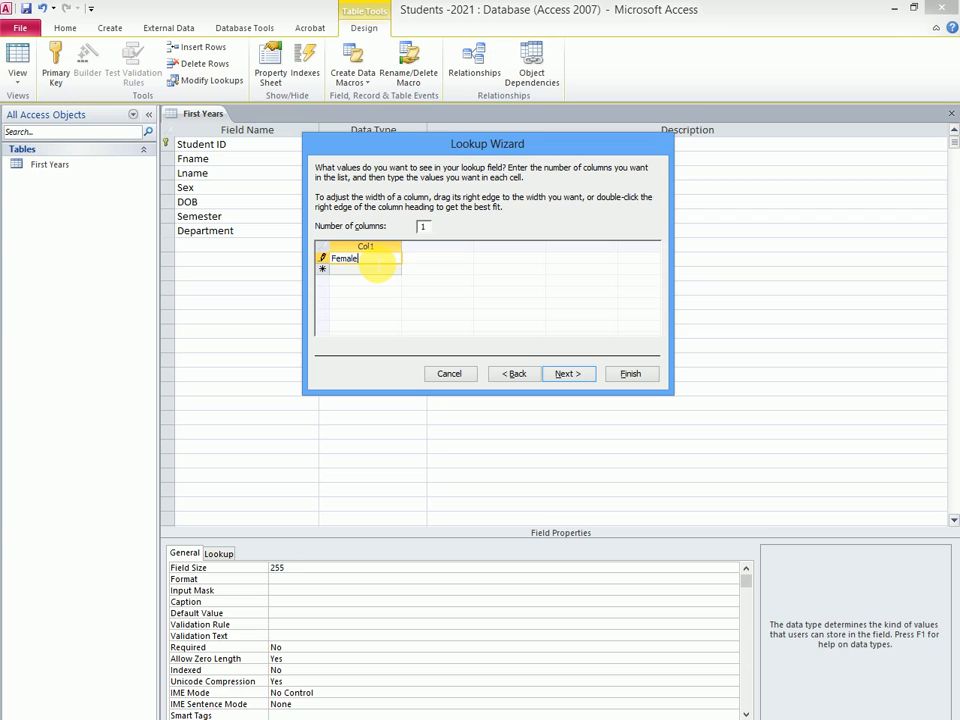
click(385, 270)
text(Mal)
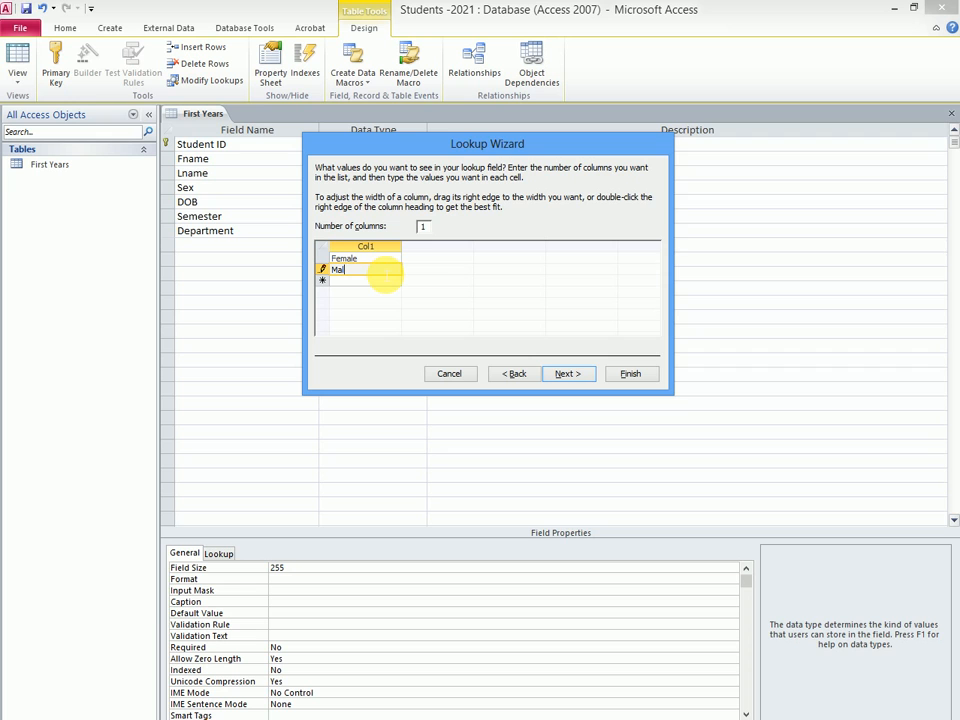
text(e)
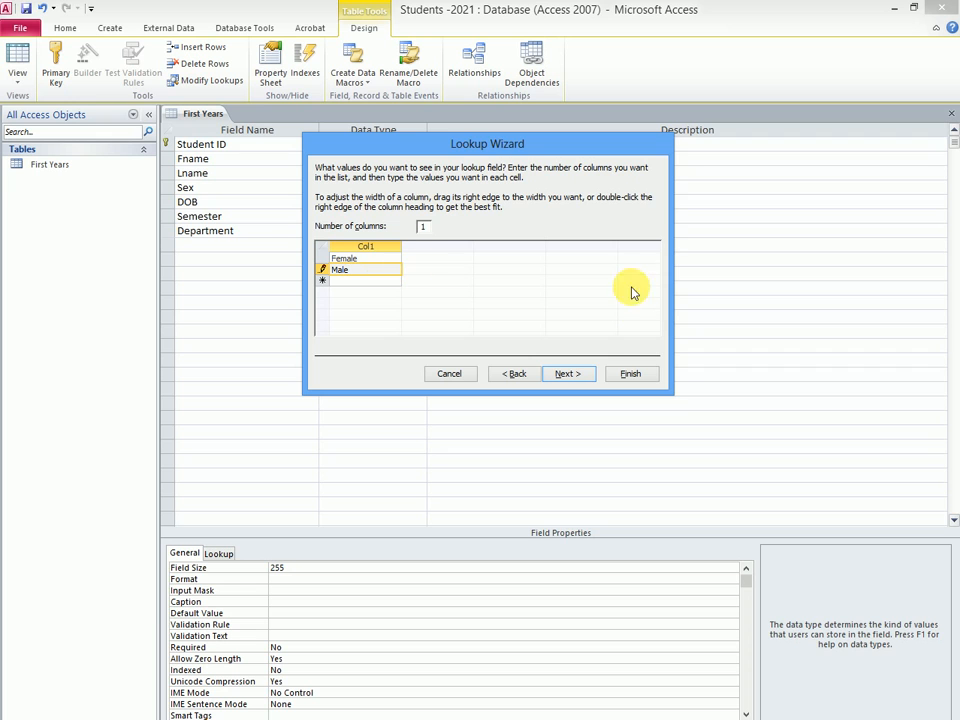
click(566, 373)
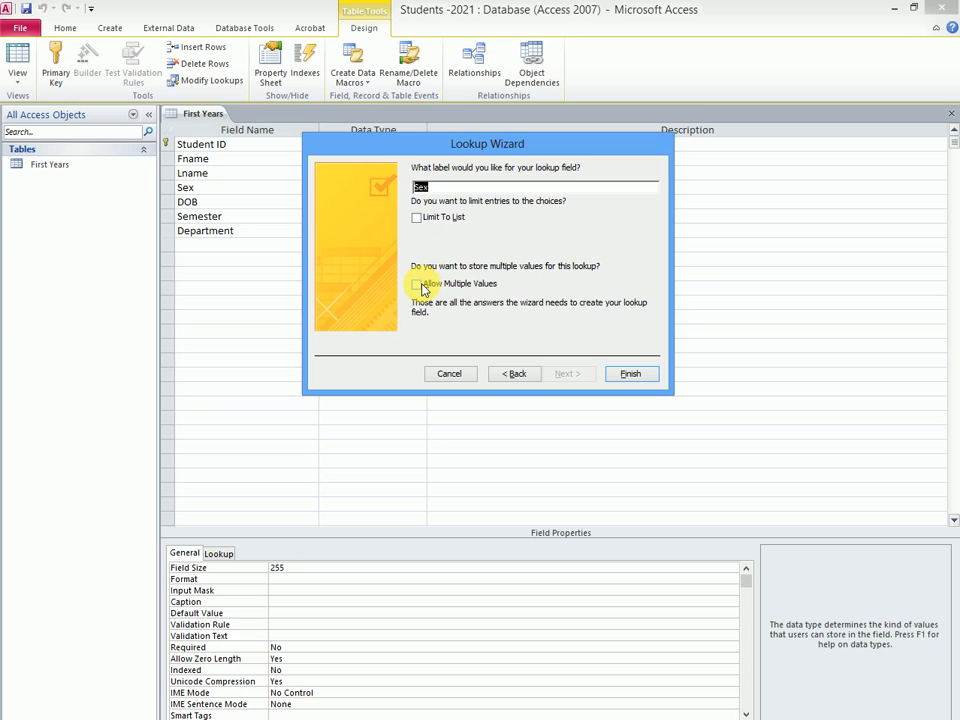
click(417, 218)
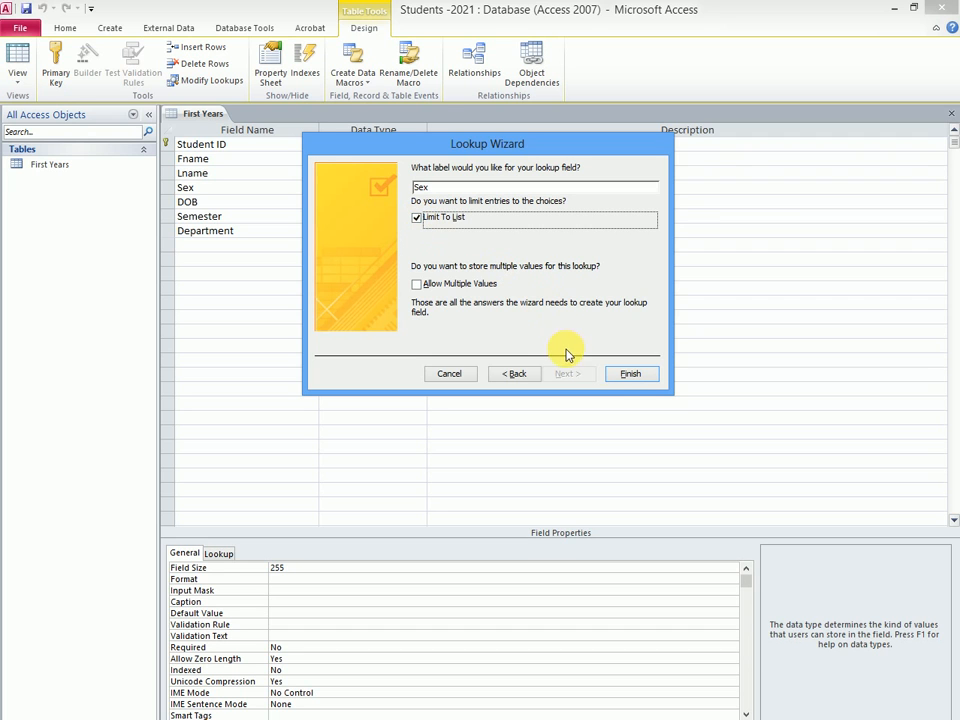
click(629, 374)
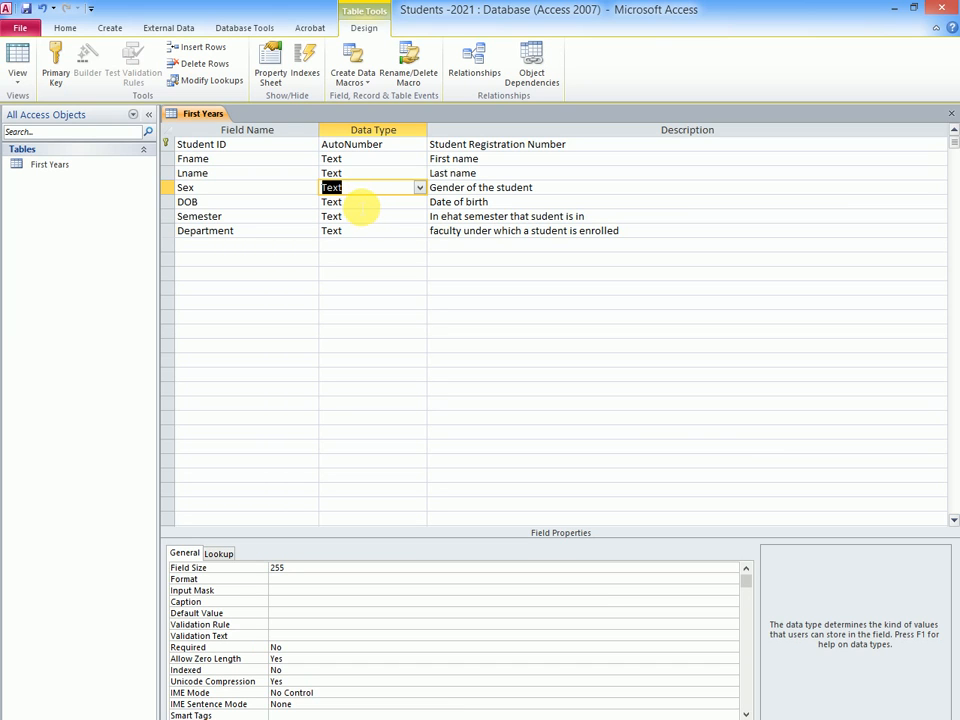
Step: Change the DOB field's data type to Date/Time
click(416, 201)
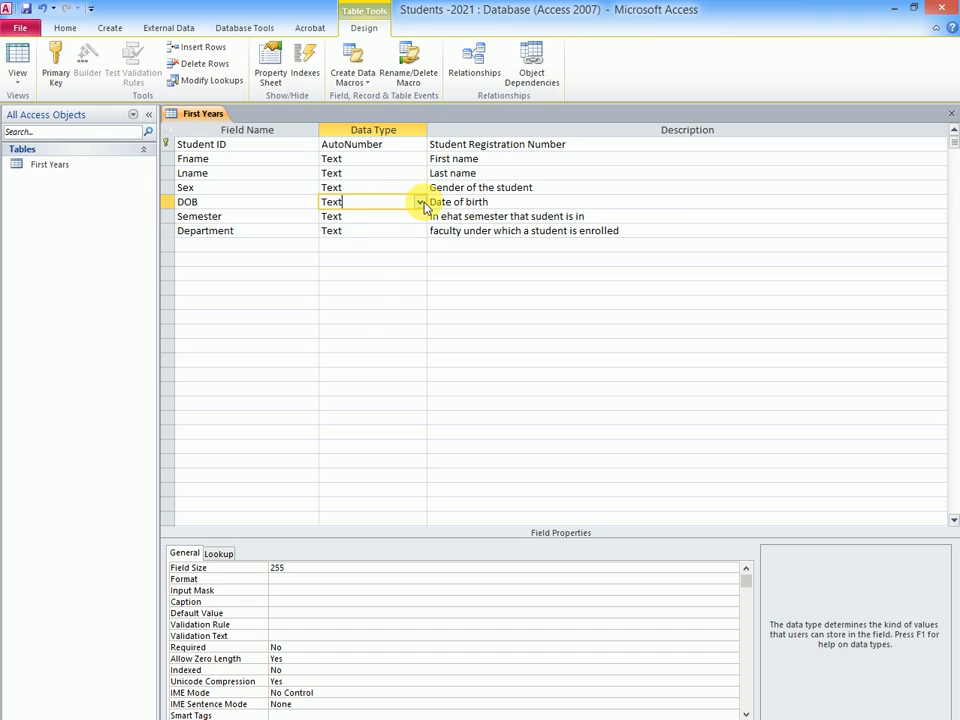
click(420, 202)
click(356, 262)
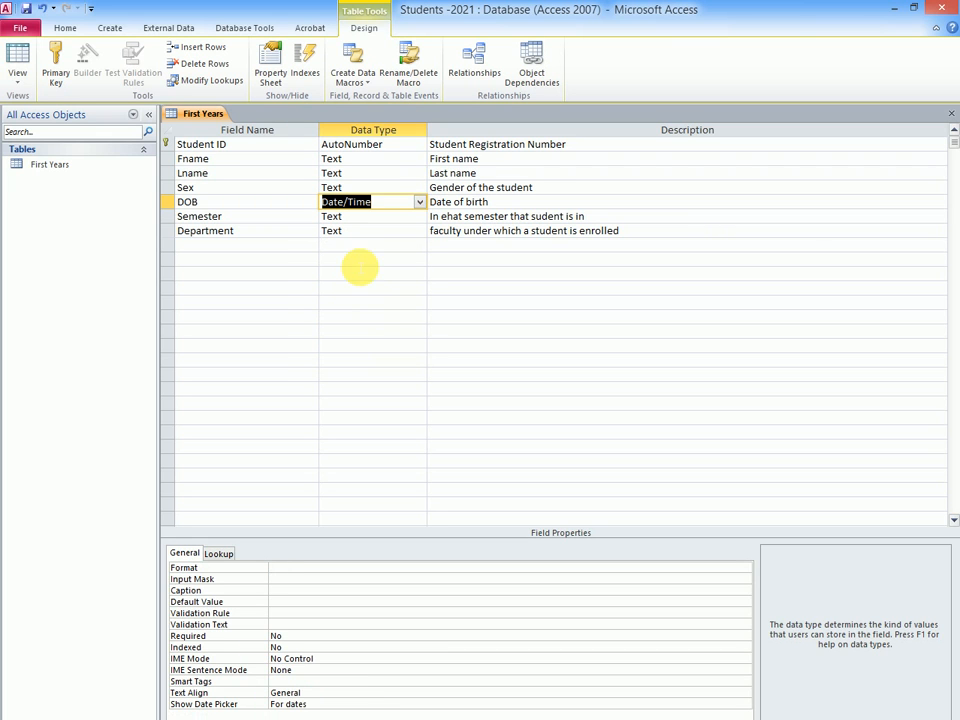
click(374, 219)
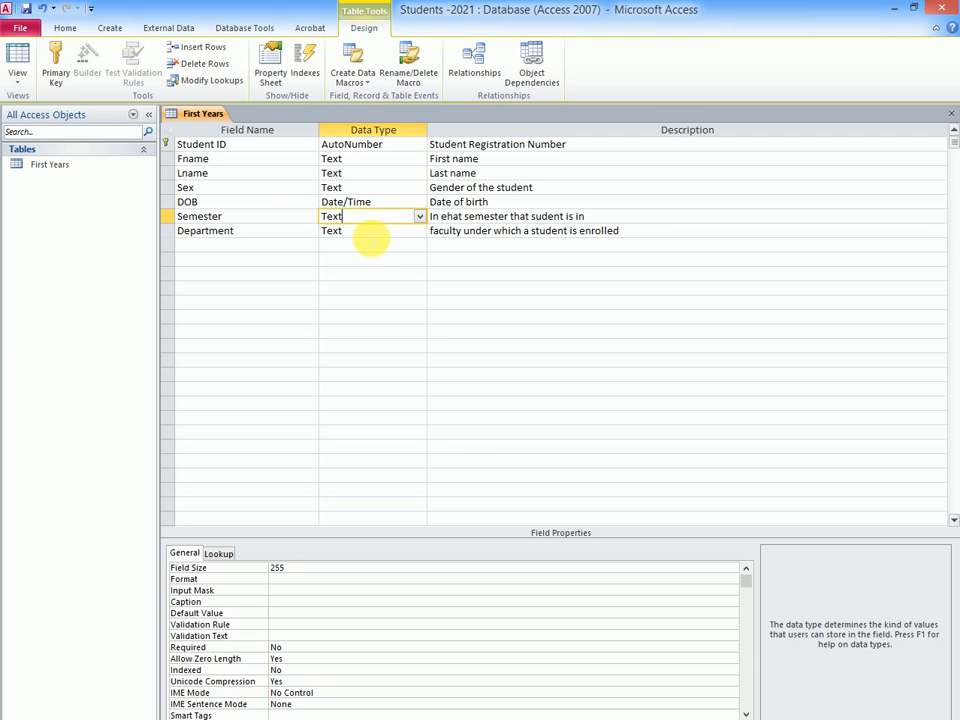
Step: Start the Lookup Wizard for the Department field's data type and choose to supply the list values manually
click(374, 233)
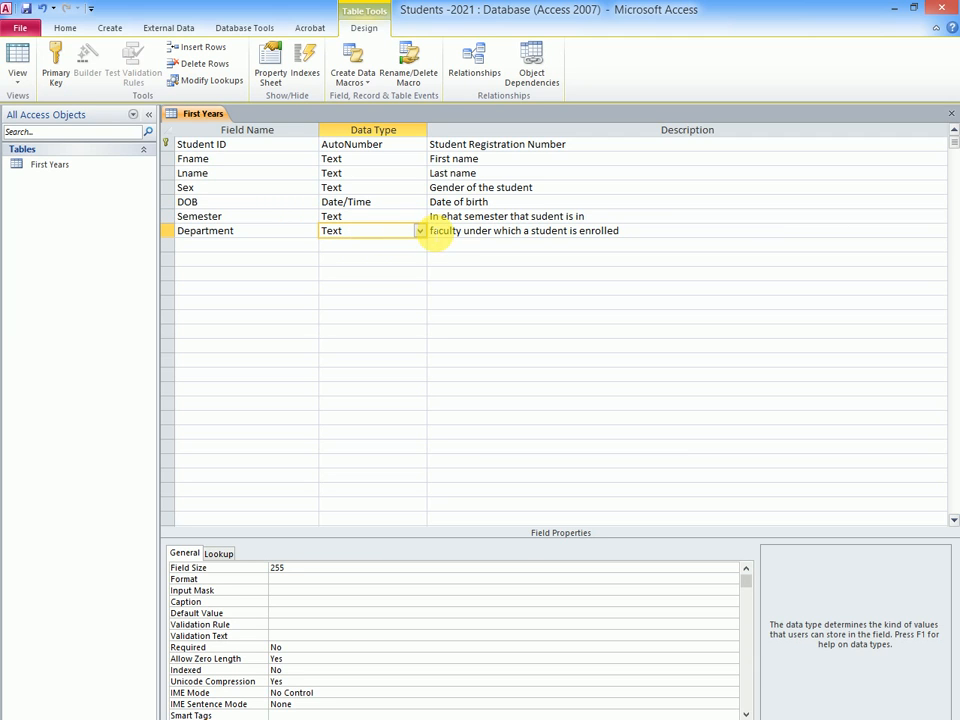
click(420, 233)
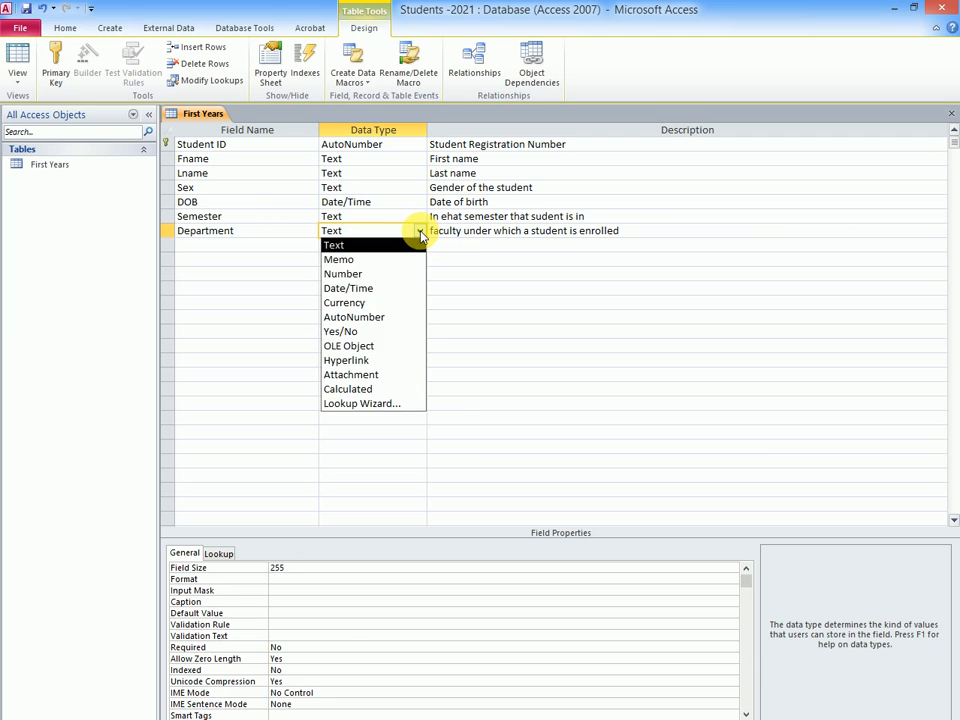
click(368, 405)
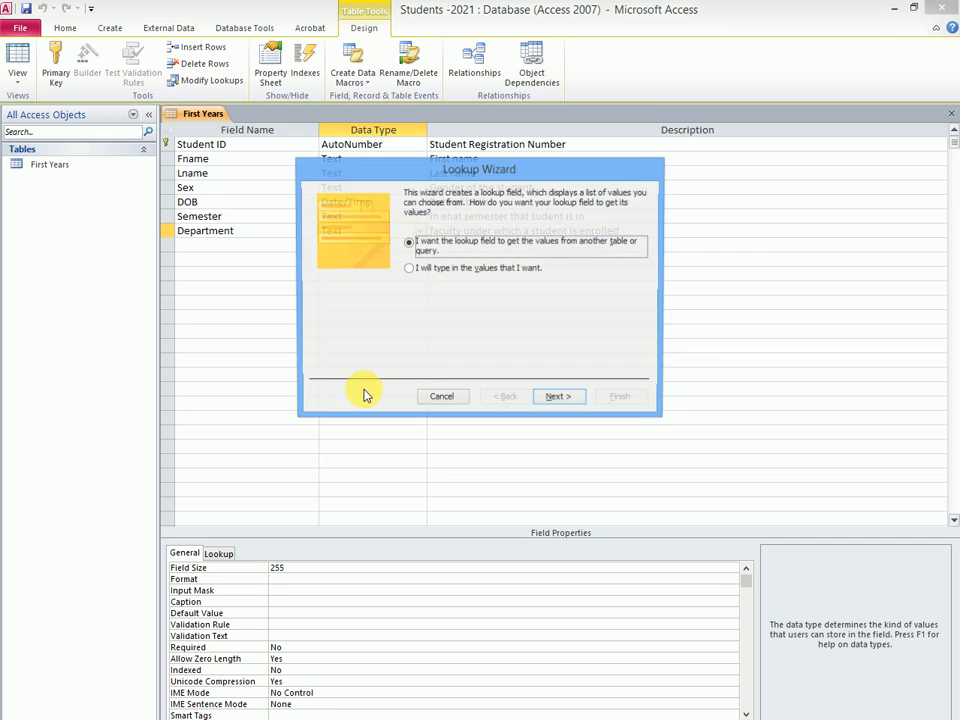
click(417, 270)
click(558, 398)
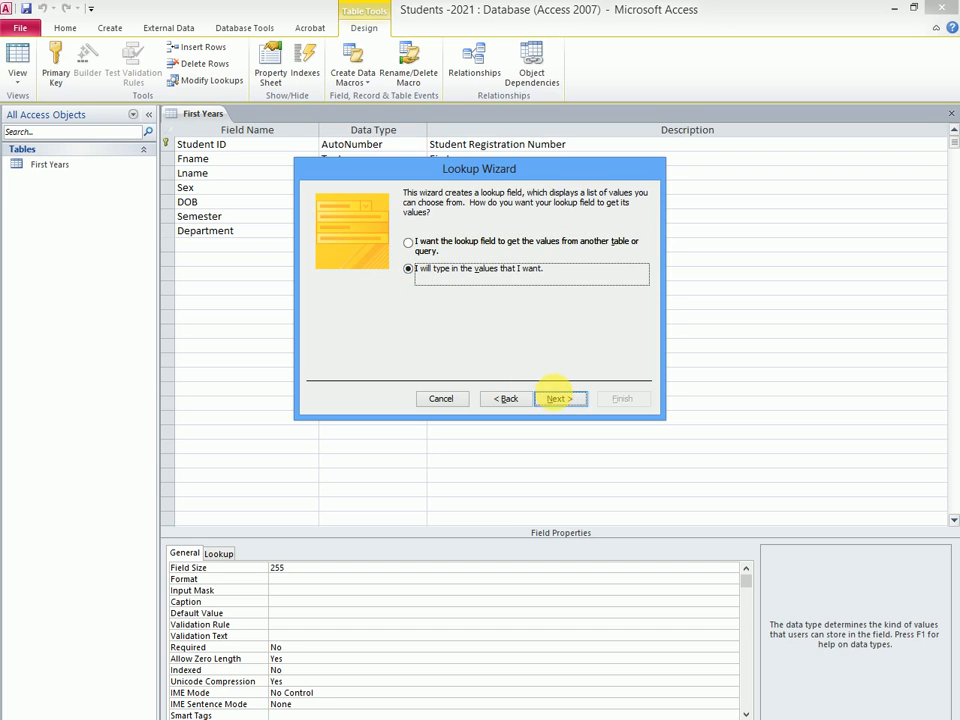
Step: Enter Business and Vocational as the Department lookup values, limit entries to the list, and finish the wizard
click(364, 285)
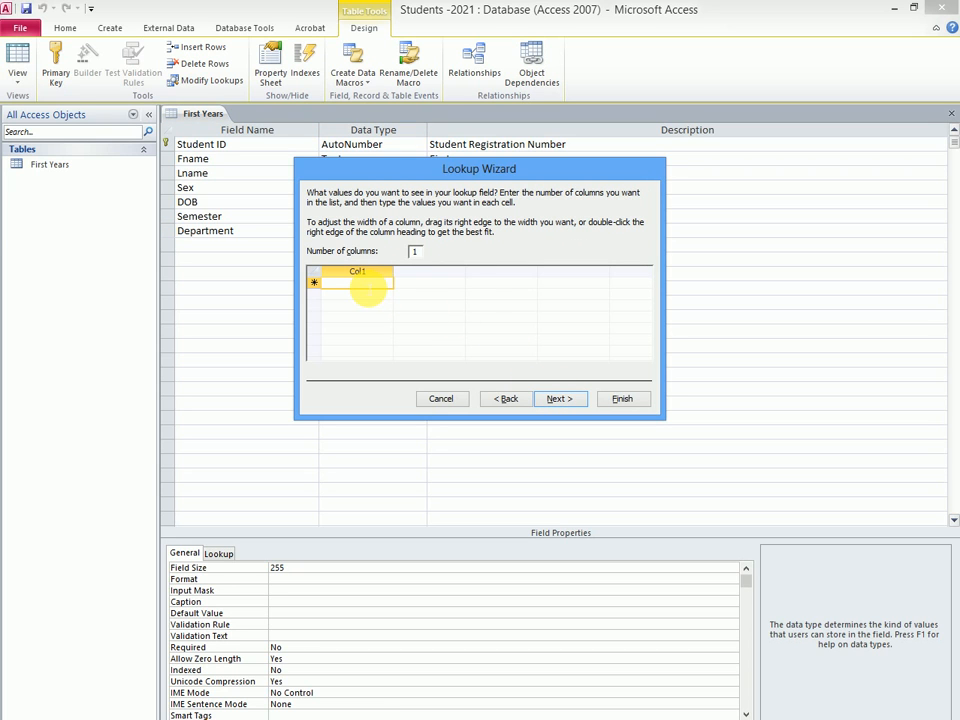
text(Business)
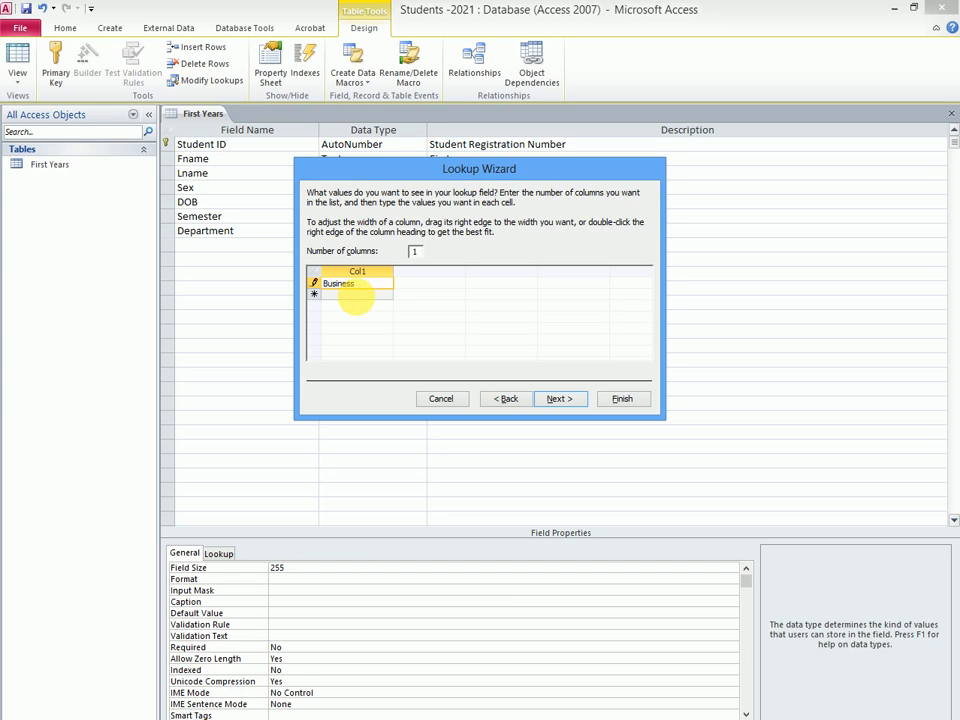
click(360, 295)
text(Vocational)
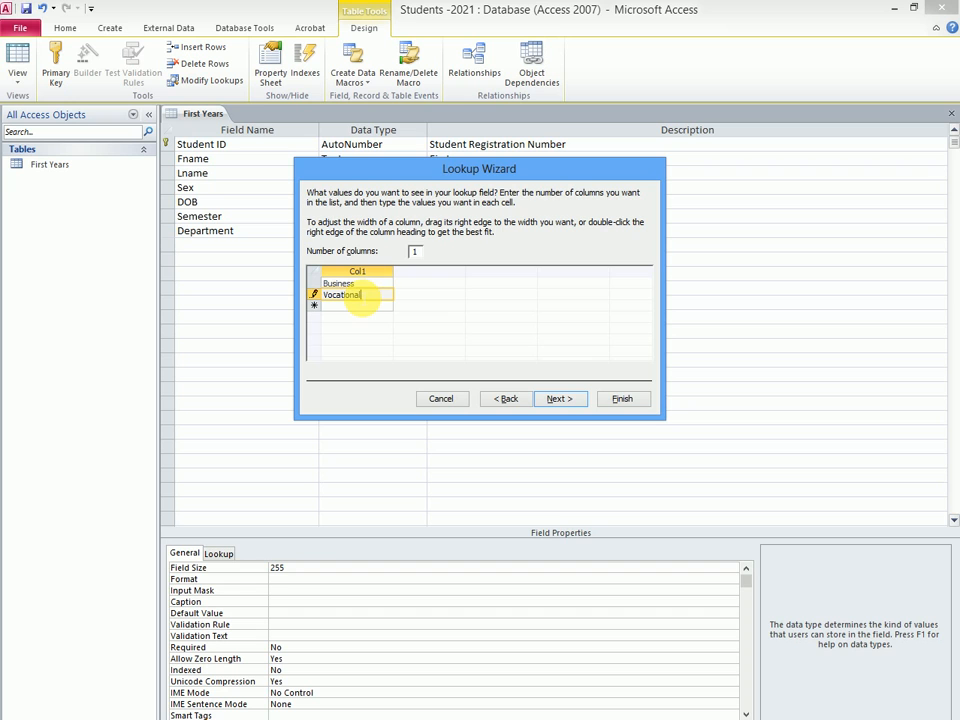
click(556, 399)
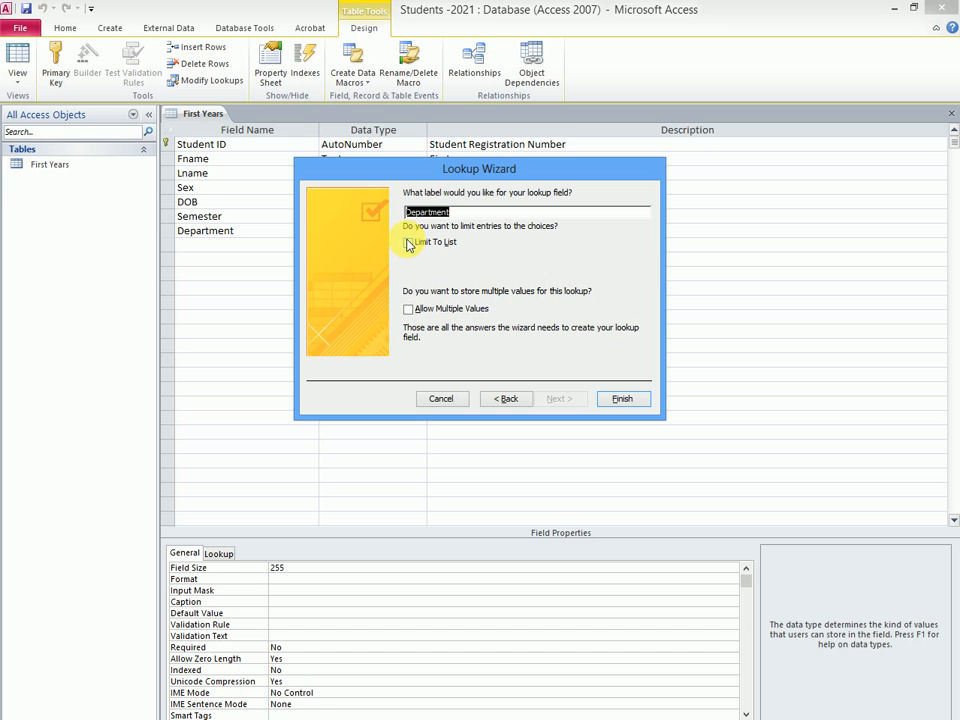
click(417, 250)
click(620, 399)
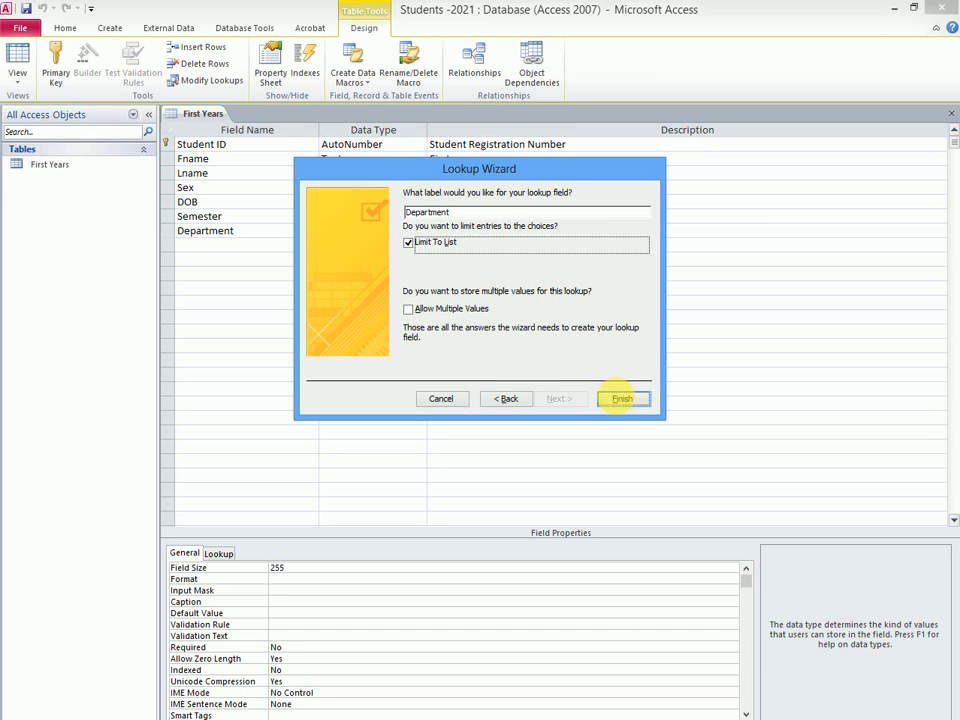
Step: Add a Fees paid field with the Currency data type and the description "Fees or tuition one pays"
click(211, 248)
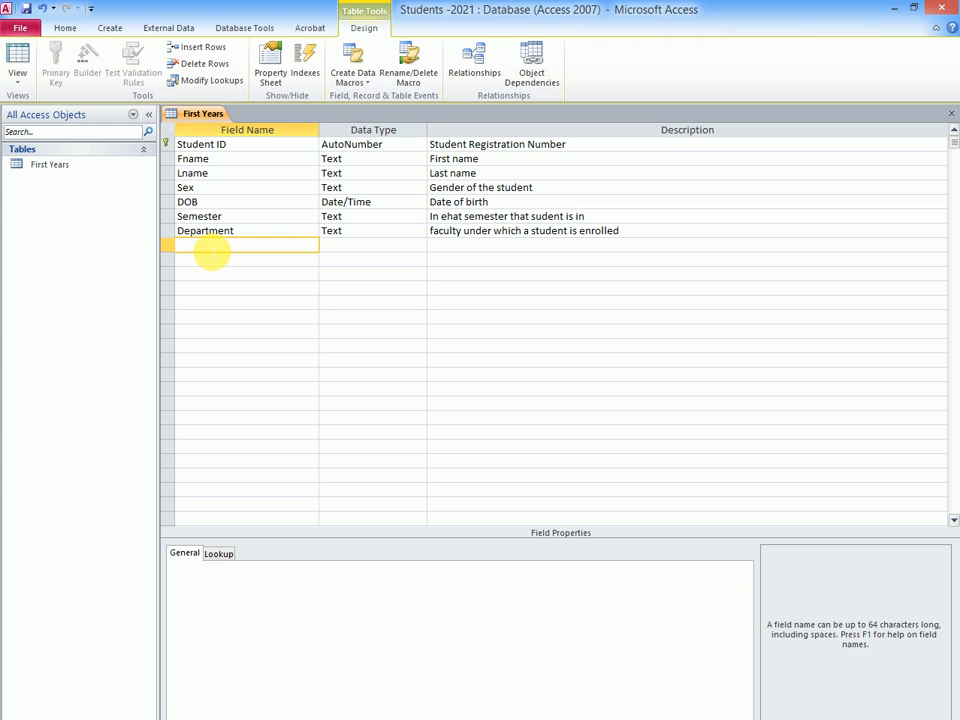
text(Fees paid)
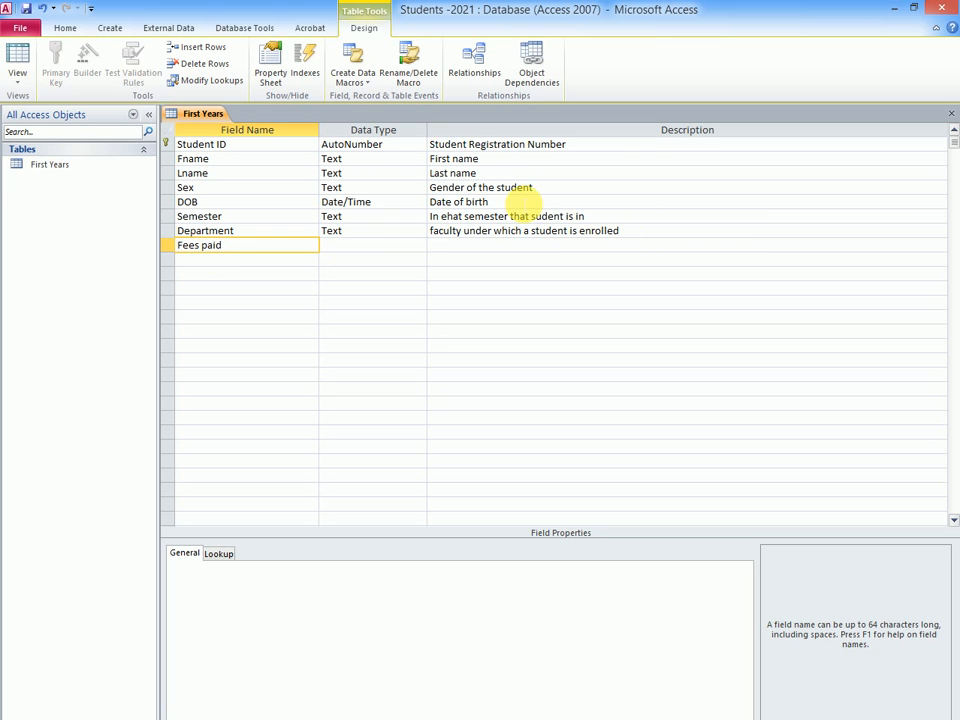
click(355, 245)
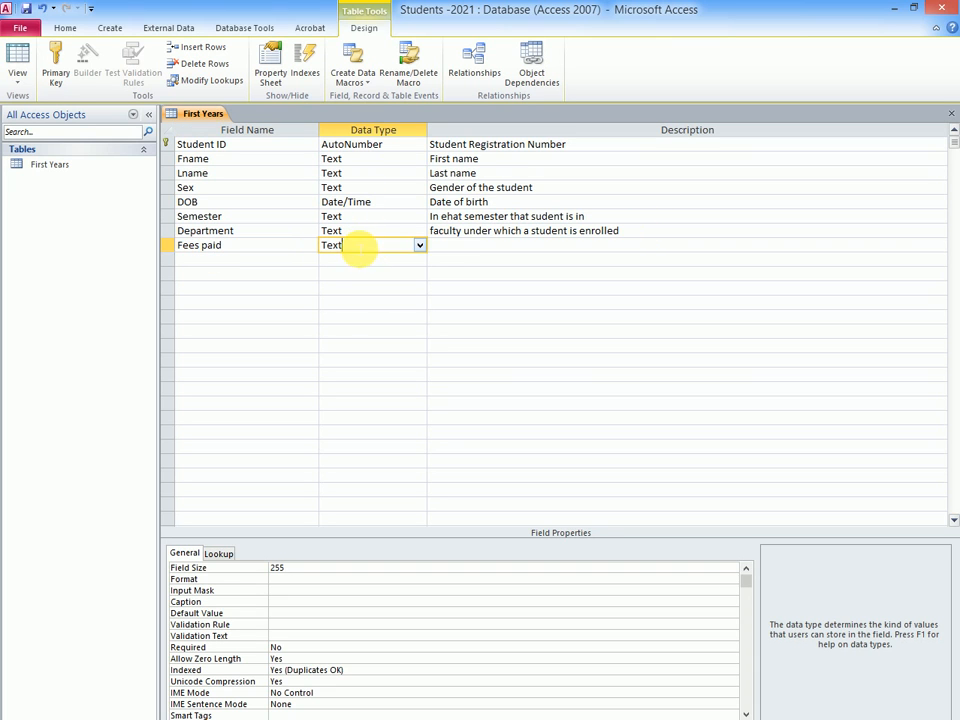
click(420, 245)
click(349, 317)
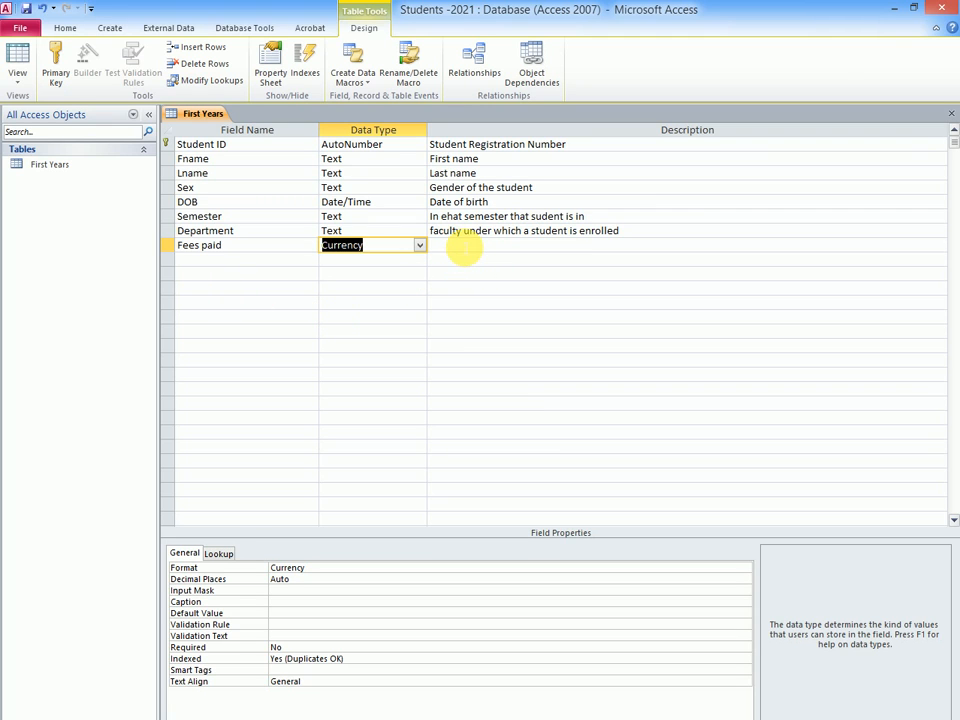
click(456, 245)
text(Fees o)
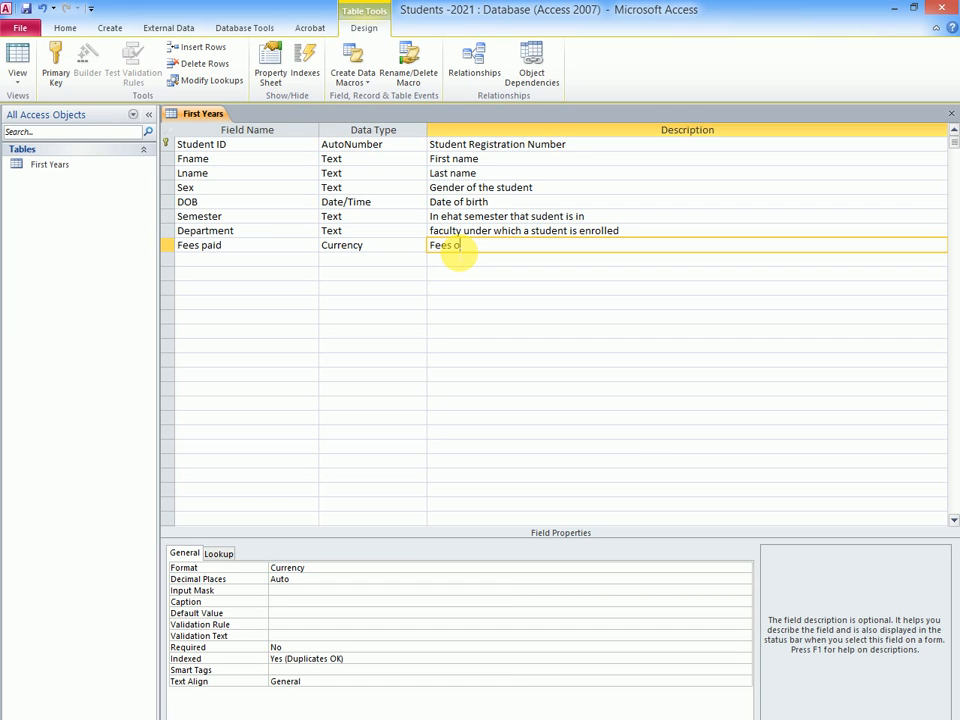
text(r tuition one pays)
Step: Add a Room number field with the Number data type and the description "Student room number"
click(217, 261)
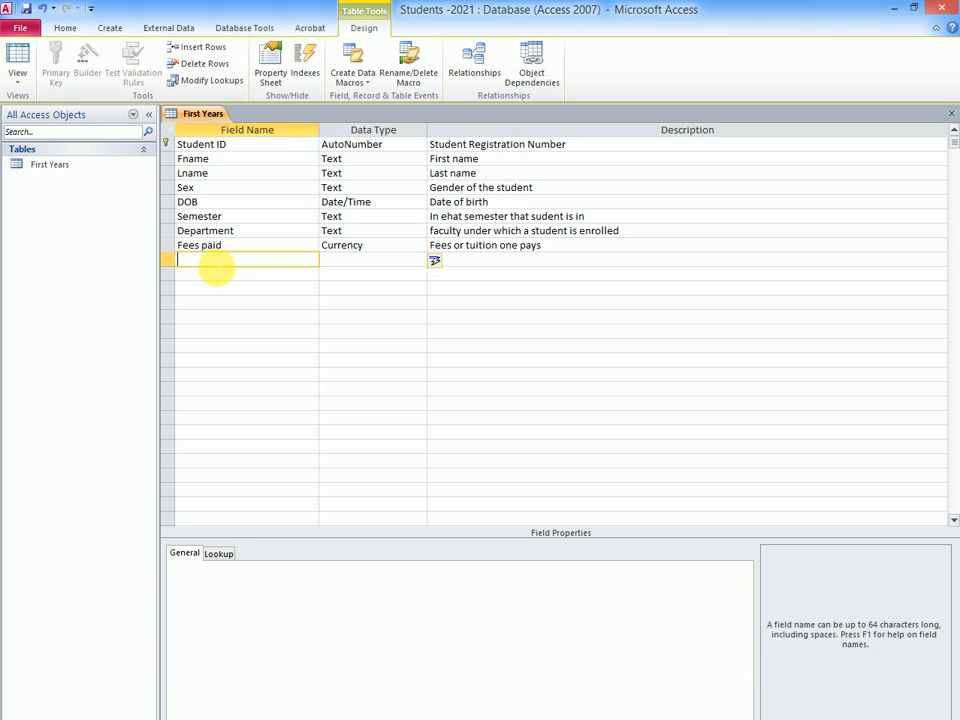
text(Room number)
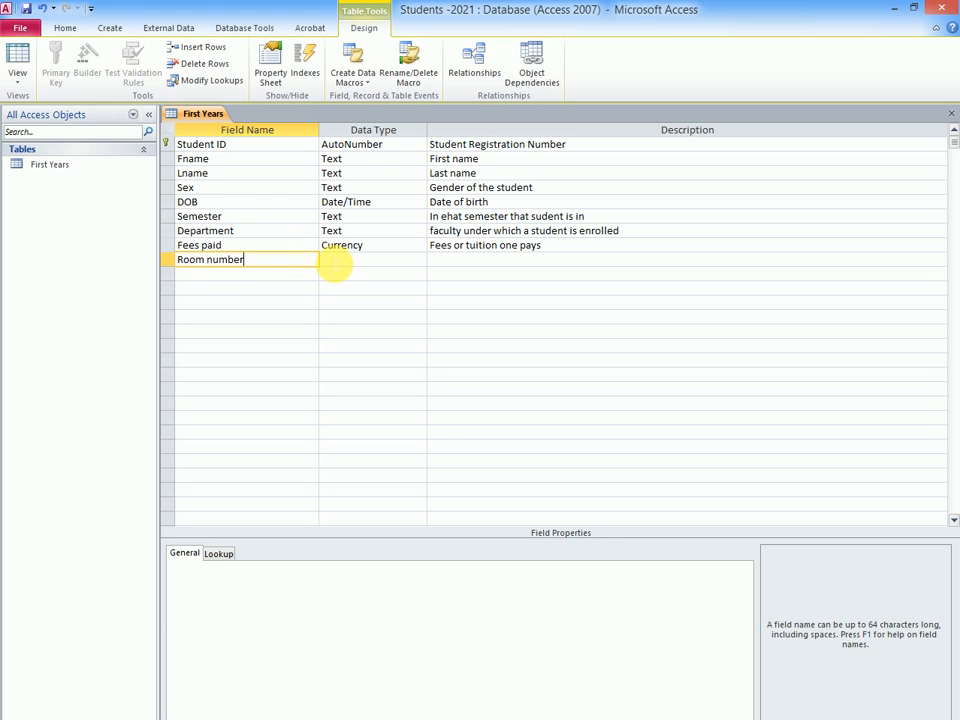
click(340, 259)
click(420, 260)
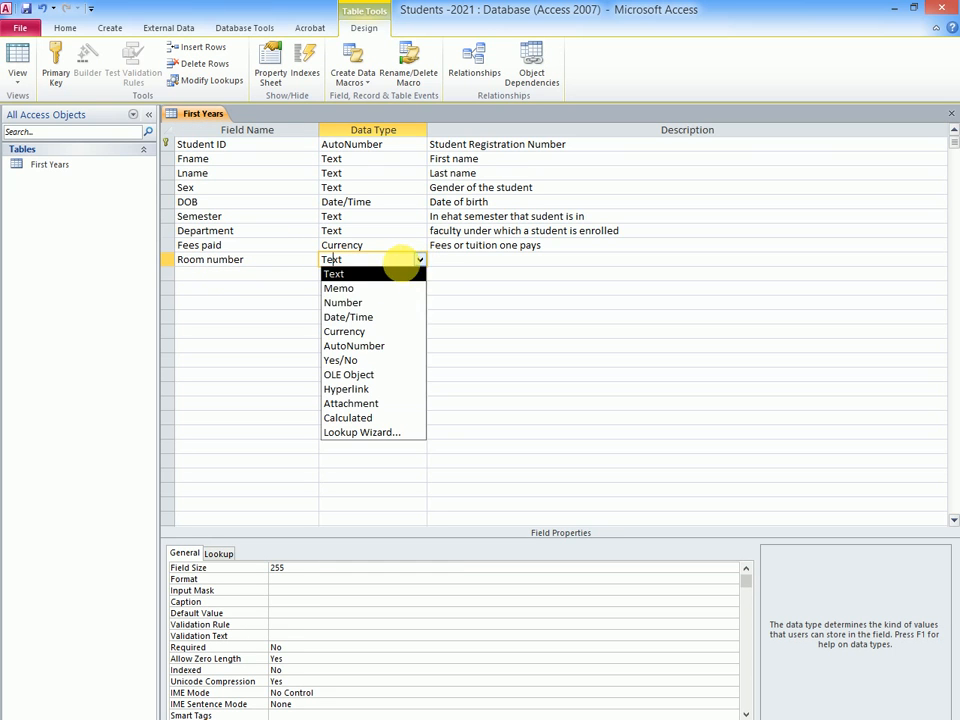
click(362, 303)
click(459, 264)
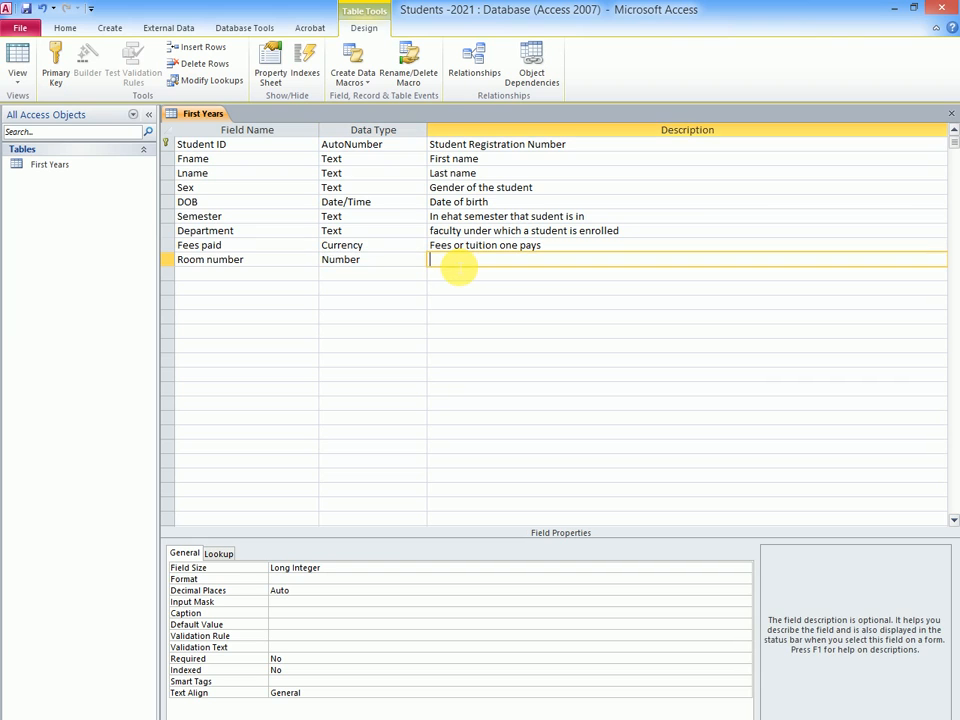
text(Stude)
key(BackSpace)
key(BackSpace)
key(BackSpace)
text(udent room )
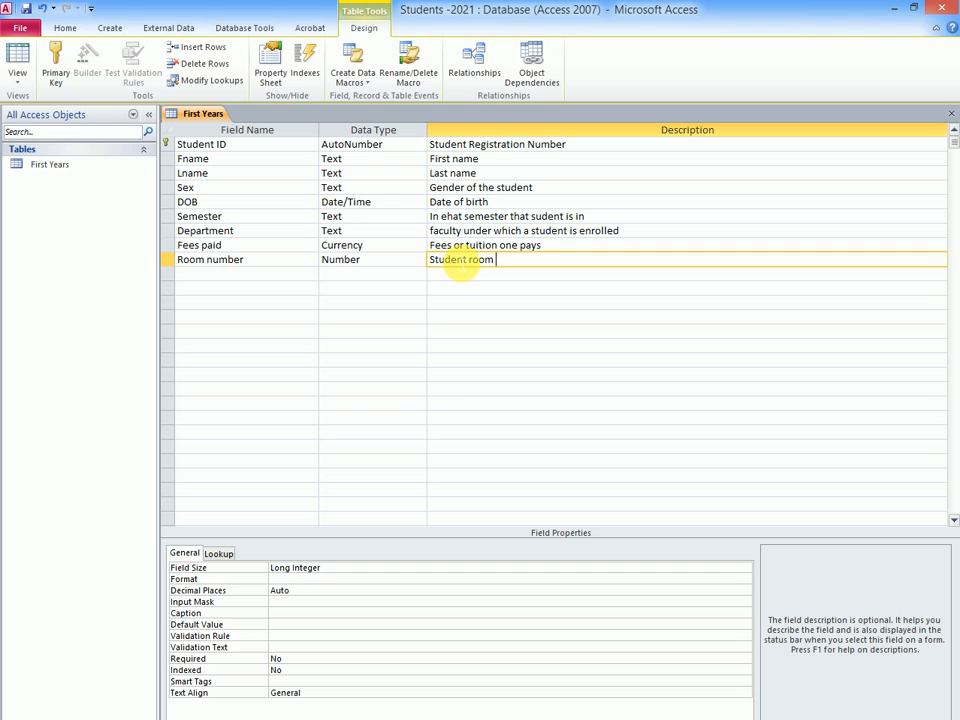
text(number)
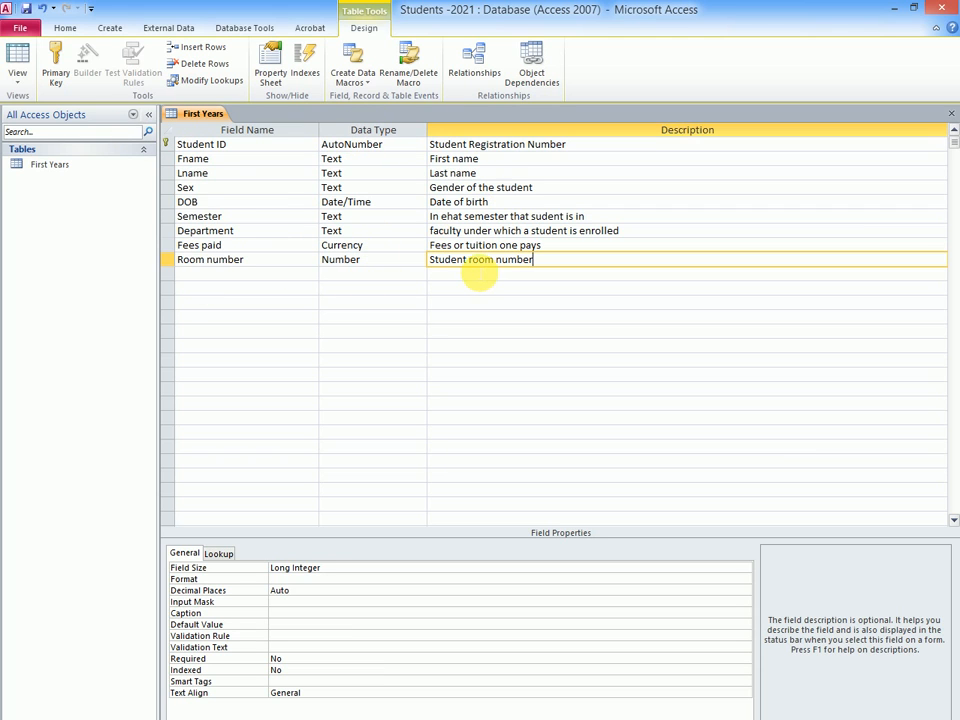
Step: Switch the First Years table to Datasheet View, saving its design, and fit the Room number column to its heading
click(14, 84)
click(40, 106)
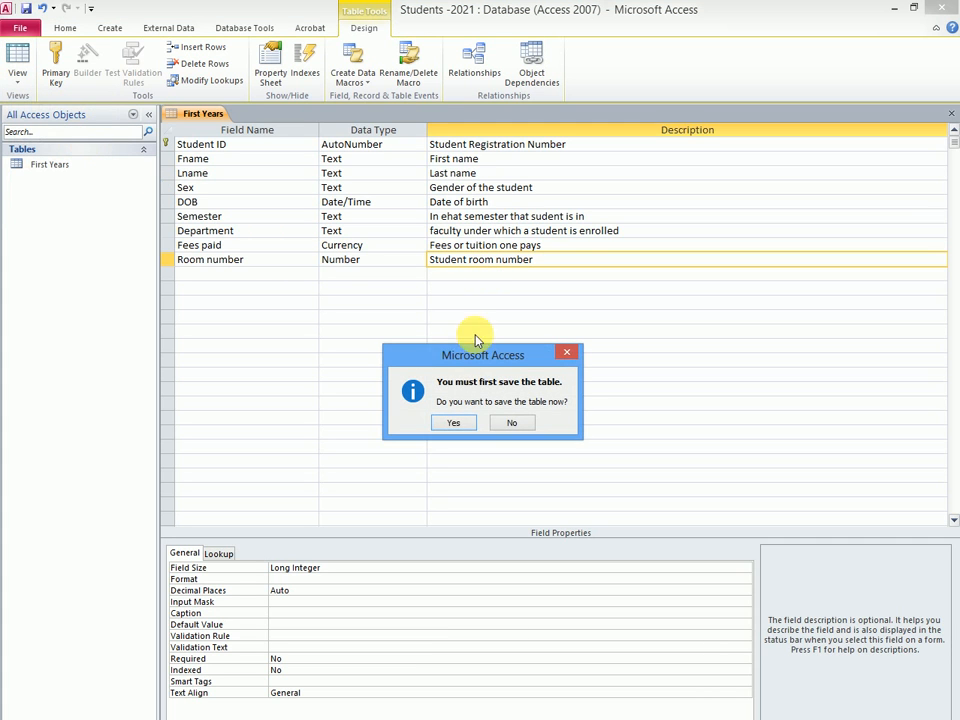
click(455, 424)
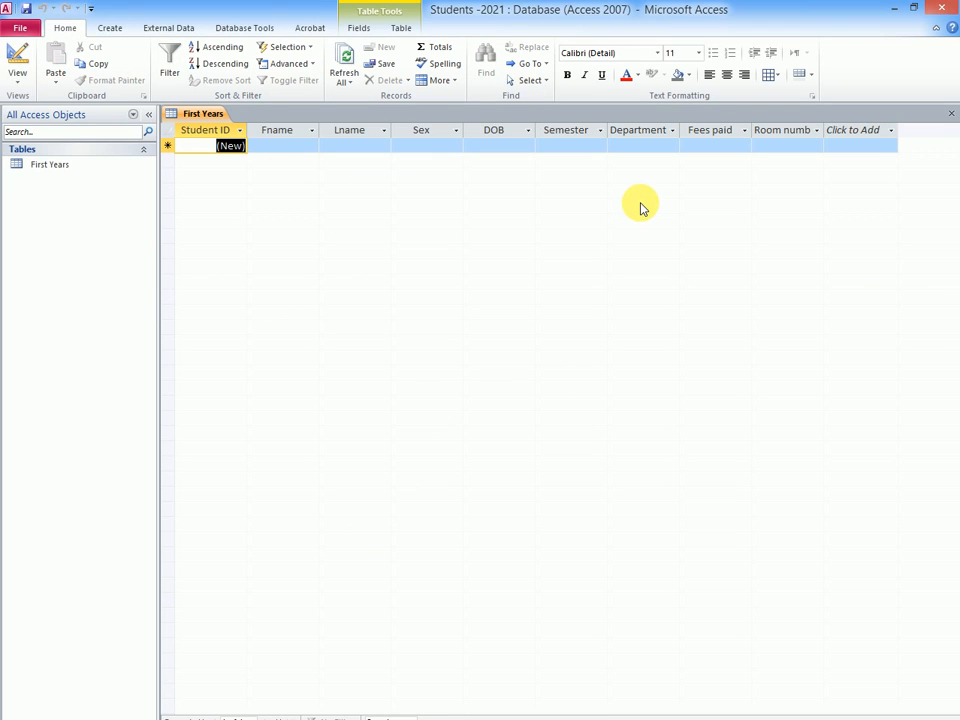
double_click(823, 130)
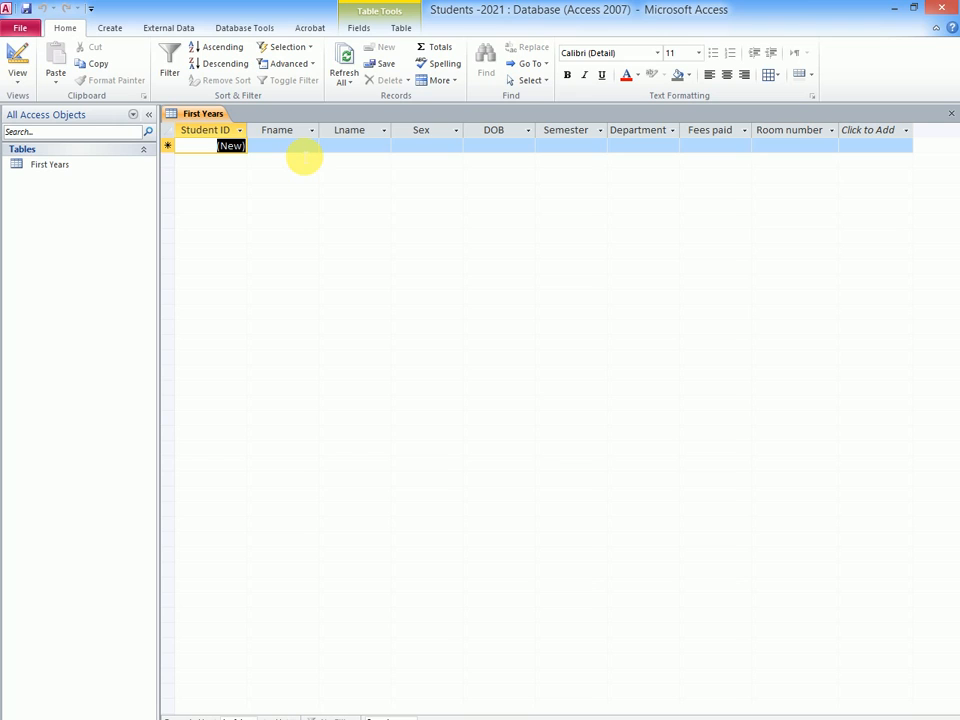
Step: Start the first record with the student's first name, last name and date of birth, and set Sex to Male
click(288, 147)
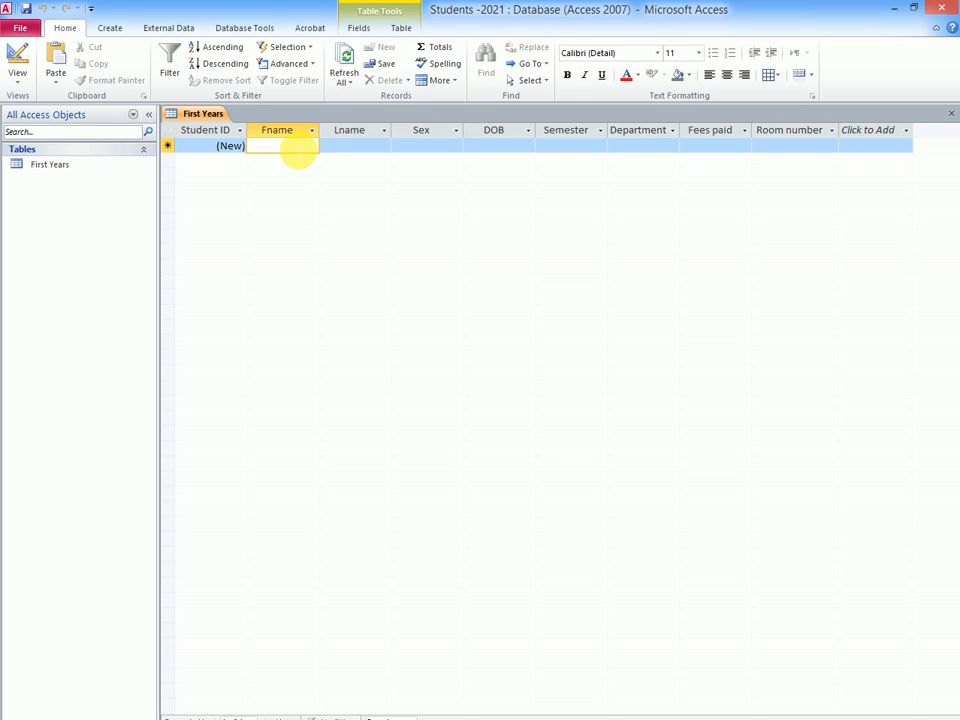
text(James)
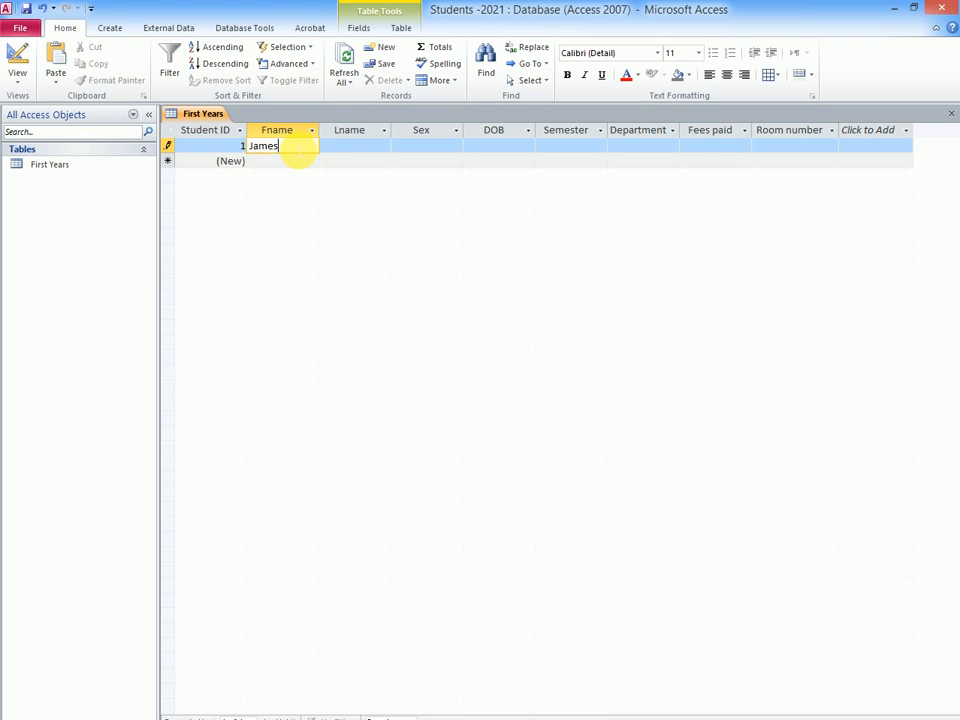
key(Tab)
text(Doe)
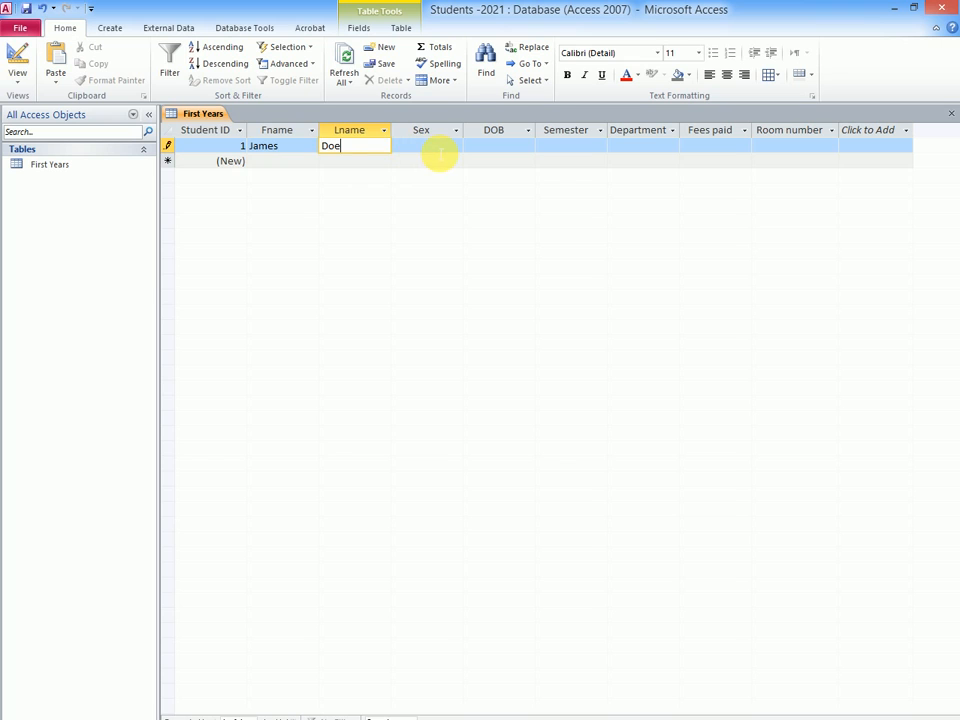
click(440, 150)
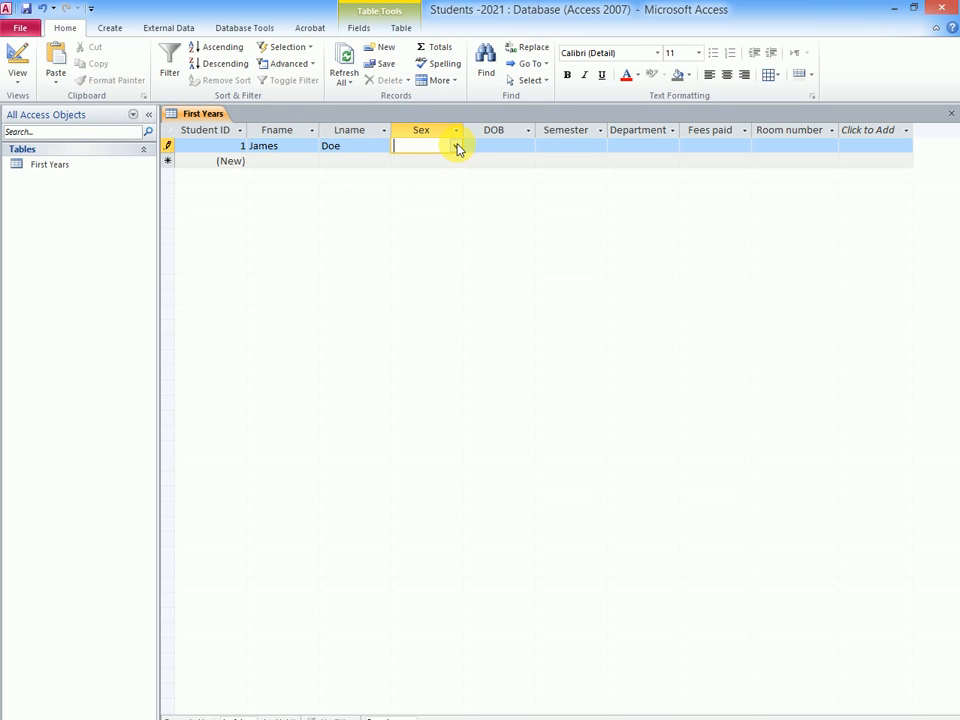
click(457, 147)
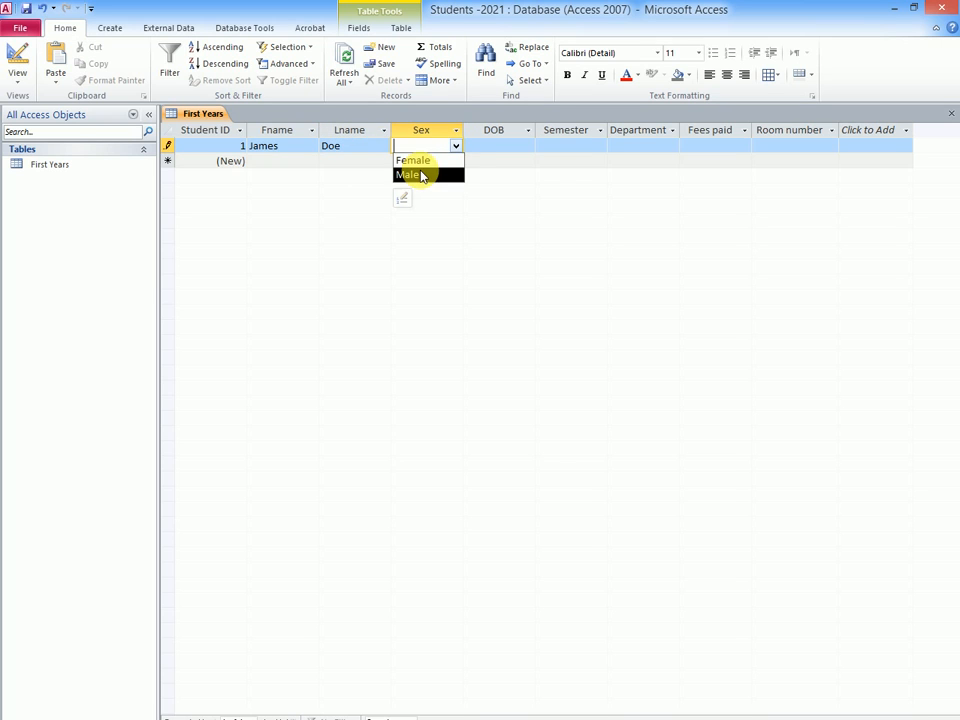
click(420, 175)
click(496, 148)
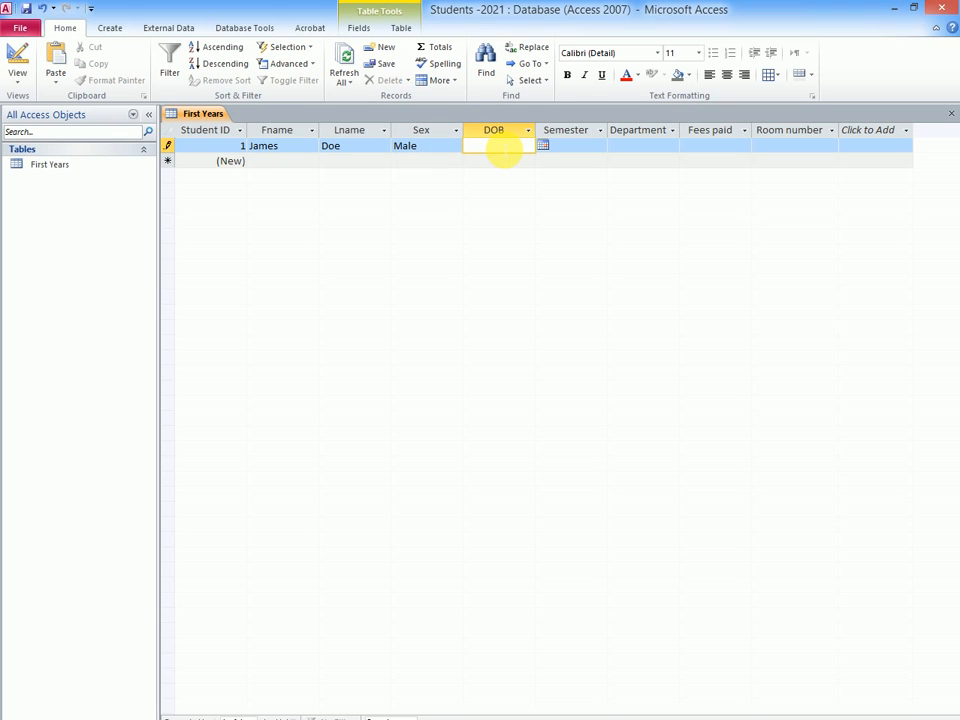
text(12/12/1990)
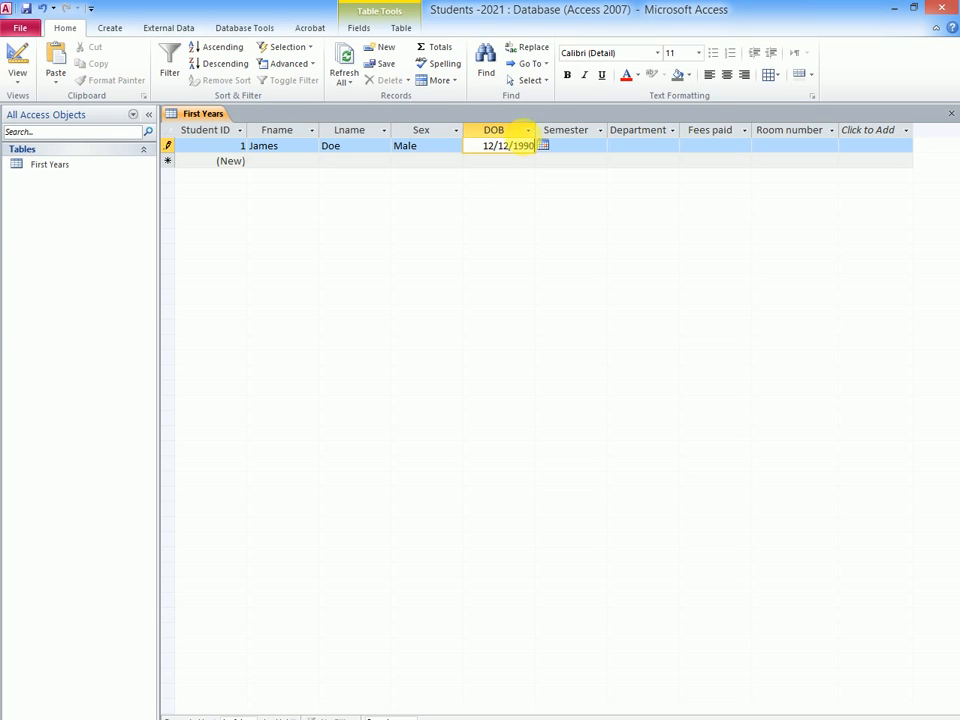
Step: Complete the first record with Semester 1, Department Business, Fees paid $200.00 and Room number 112
click(593, 150)
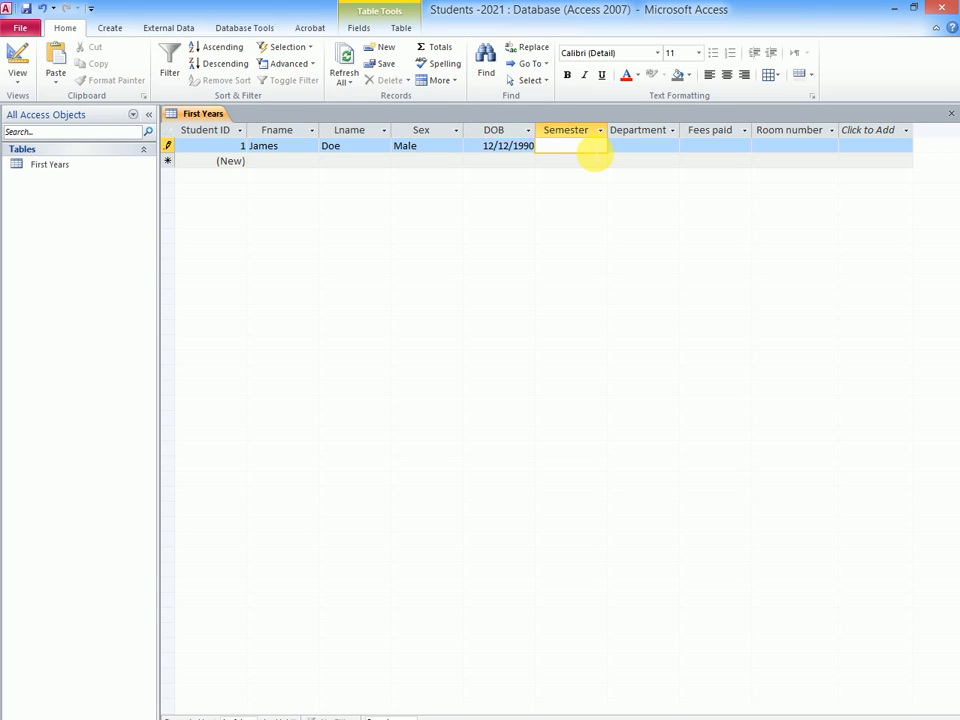
text(1)
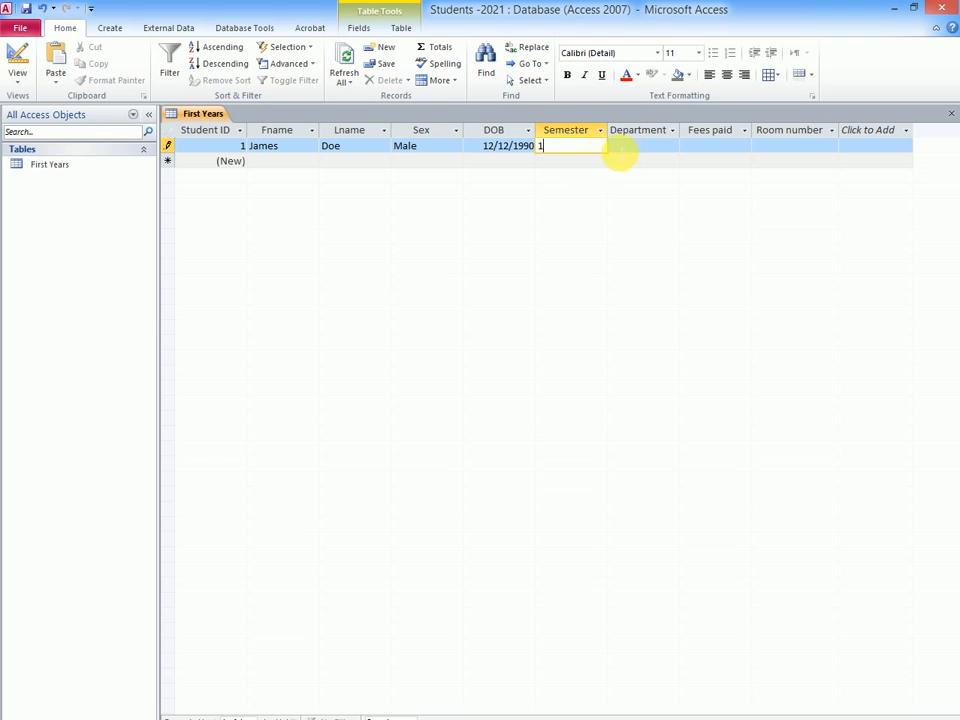
click(636, 148)
click(672, 147)
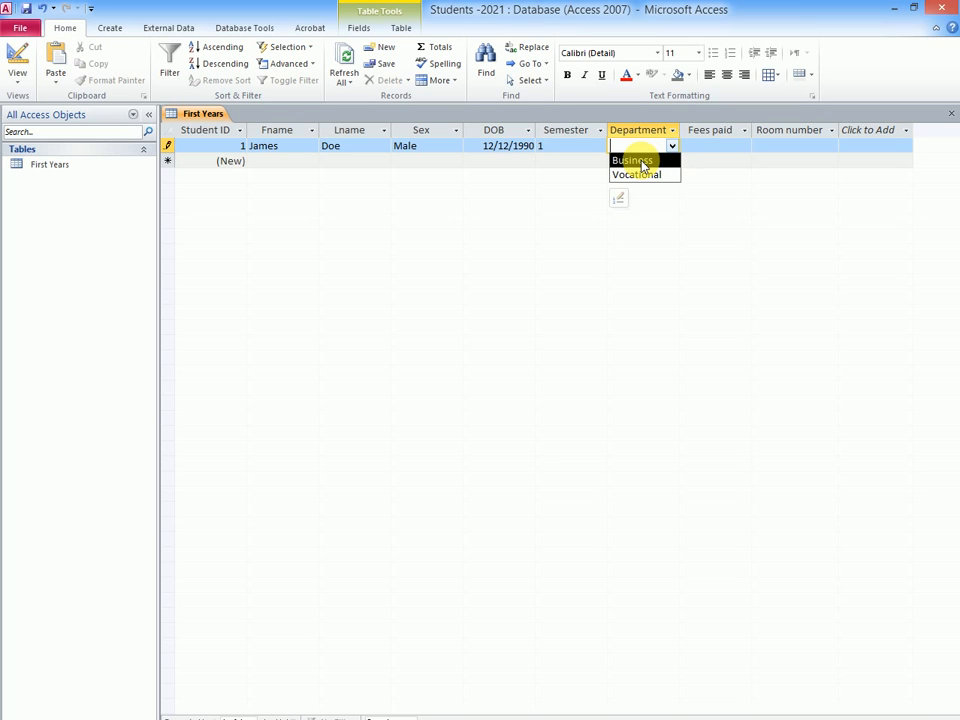
click(643, 162)
click(712, 146)
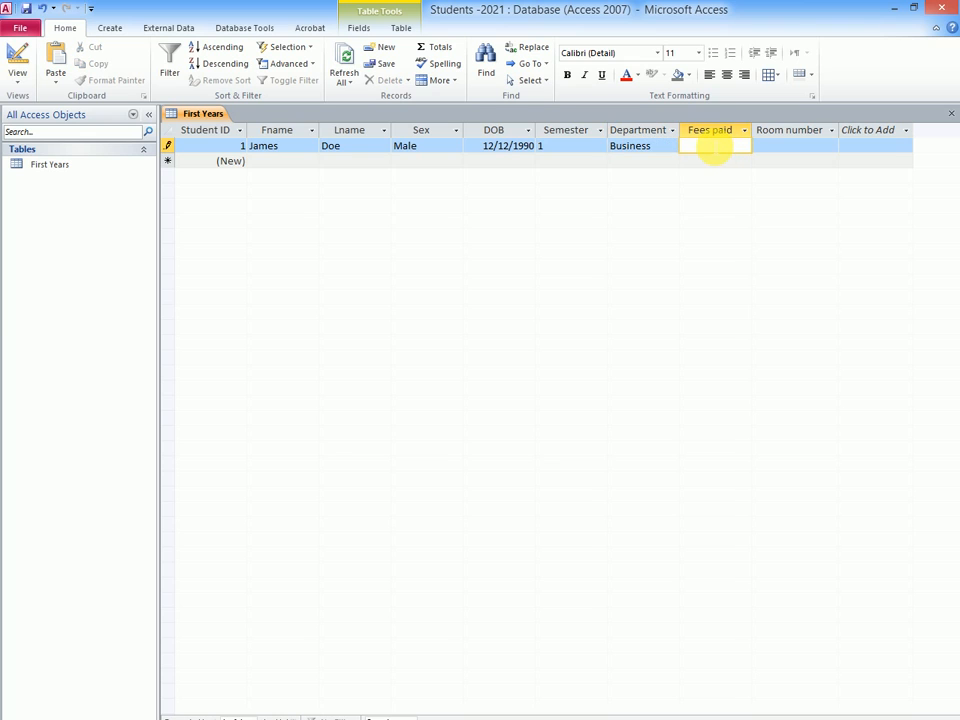
click(782, 152)
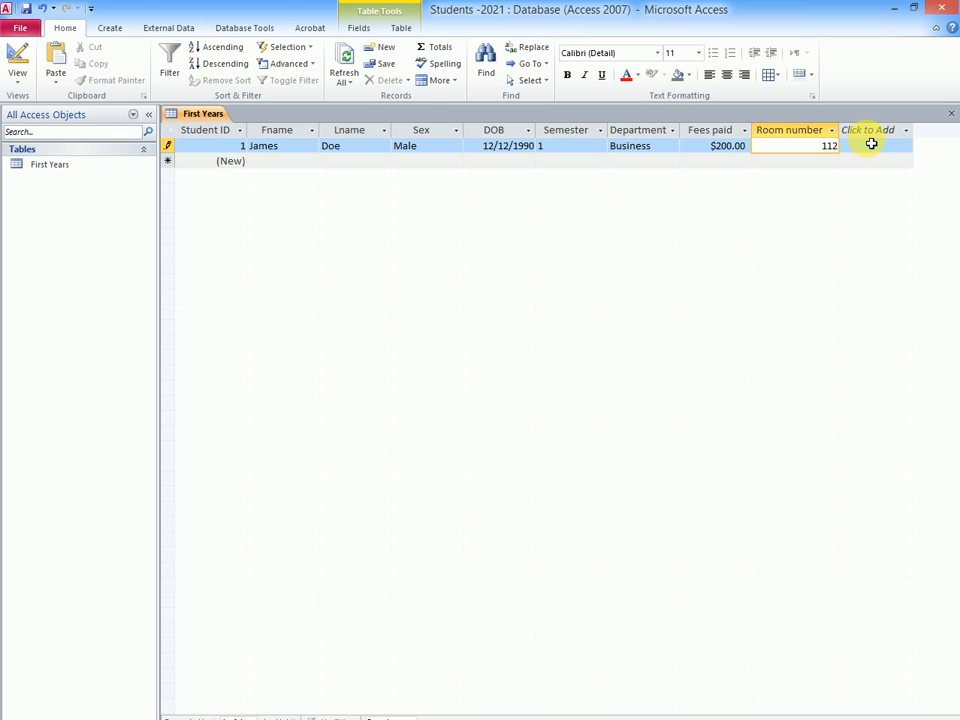
Step: Start the second record with the student's first name, last name and date of birth, and set Sex to Female
click(300, 162)
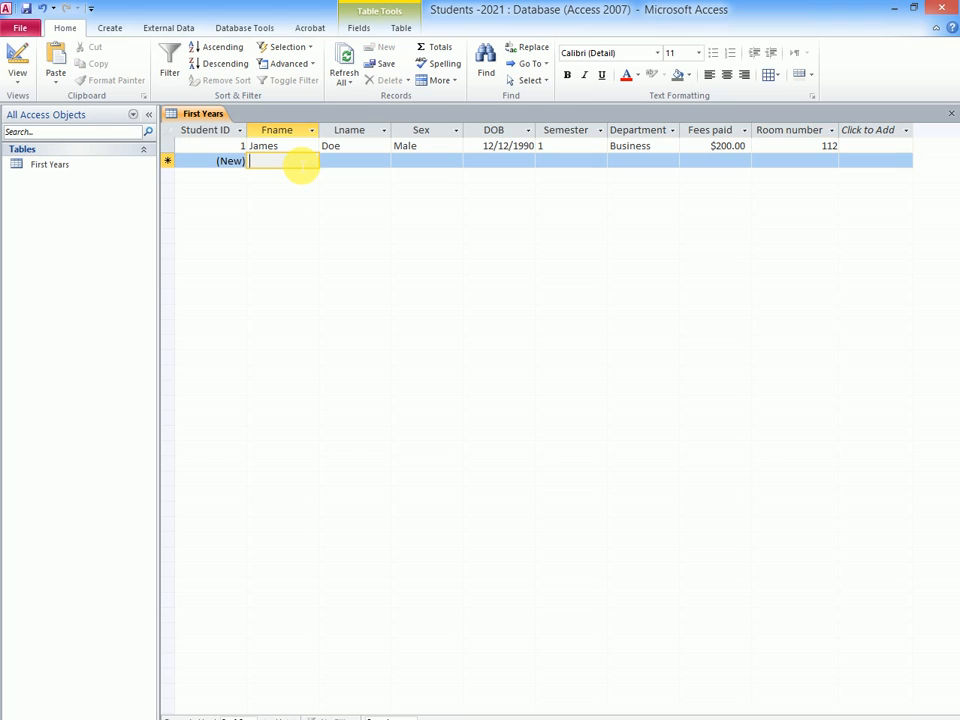
text(Jane)
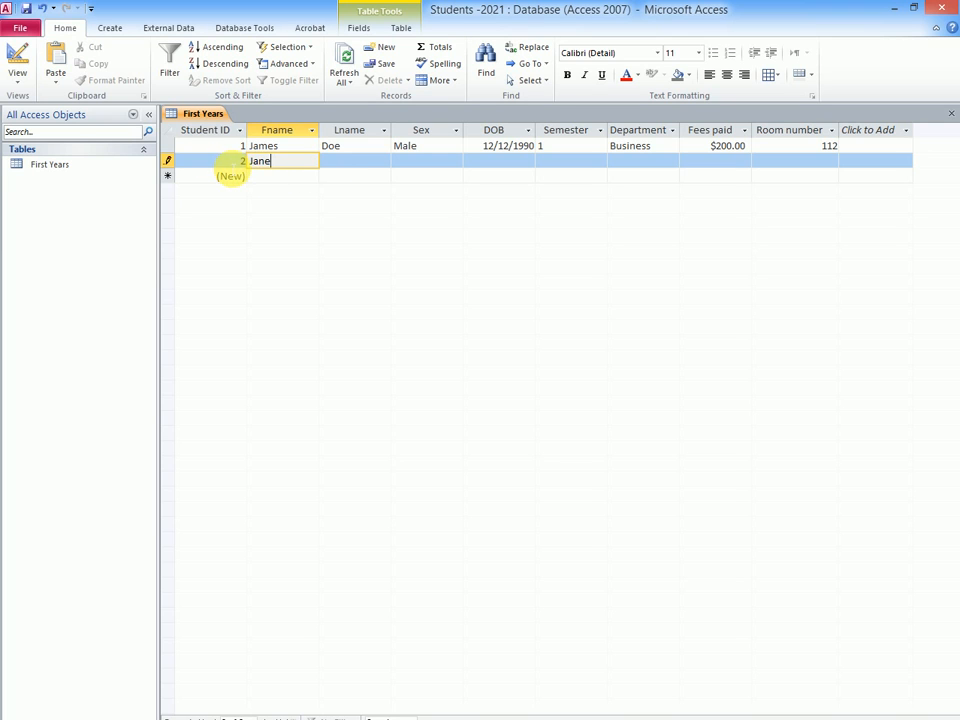
click(337, 164)
text(Doe)
click(422, 168)
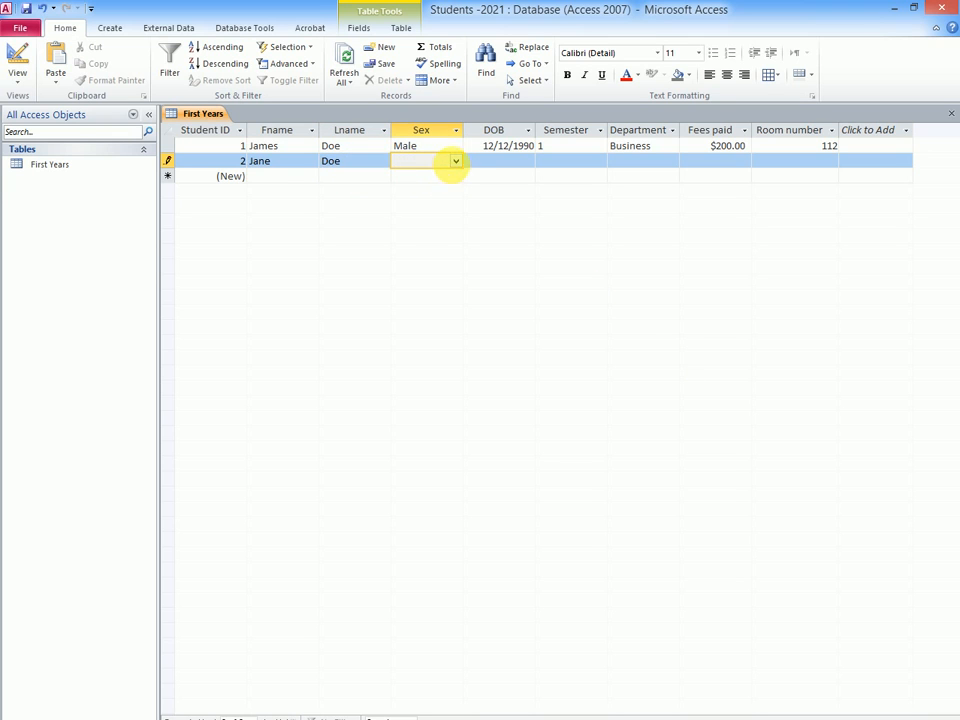
click(455, 162)
click(439, 180)
click(520, 163)
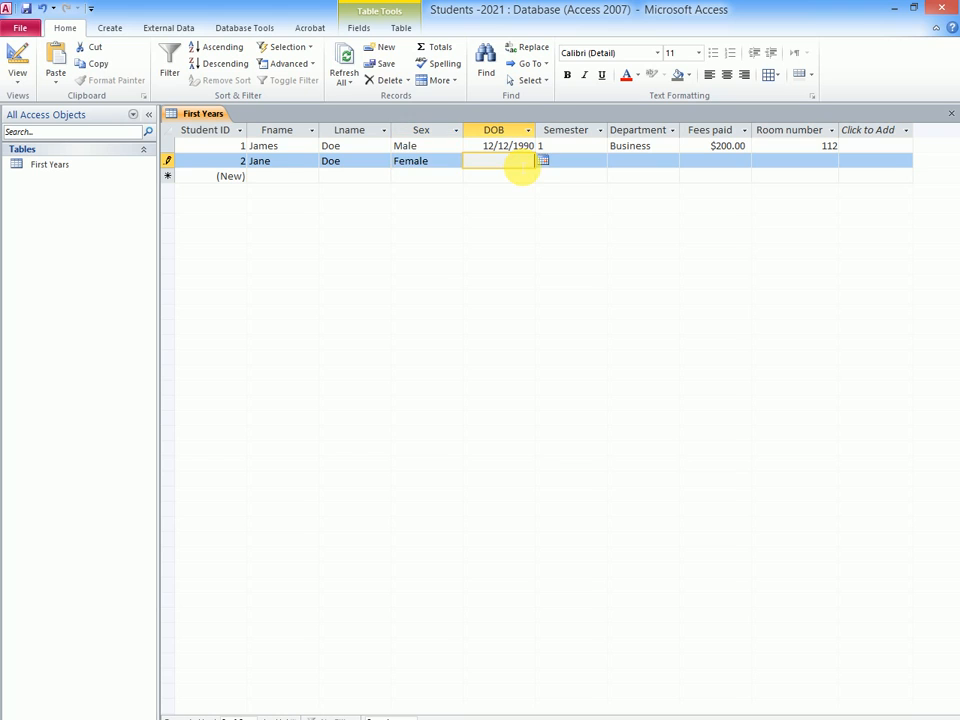
text(2/7/1)
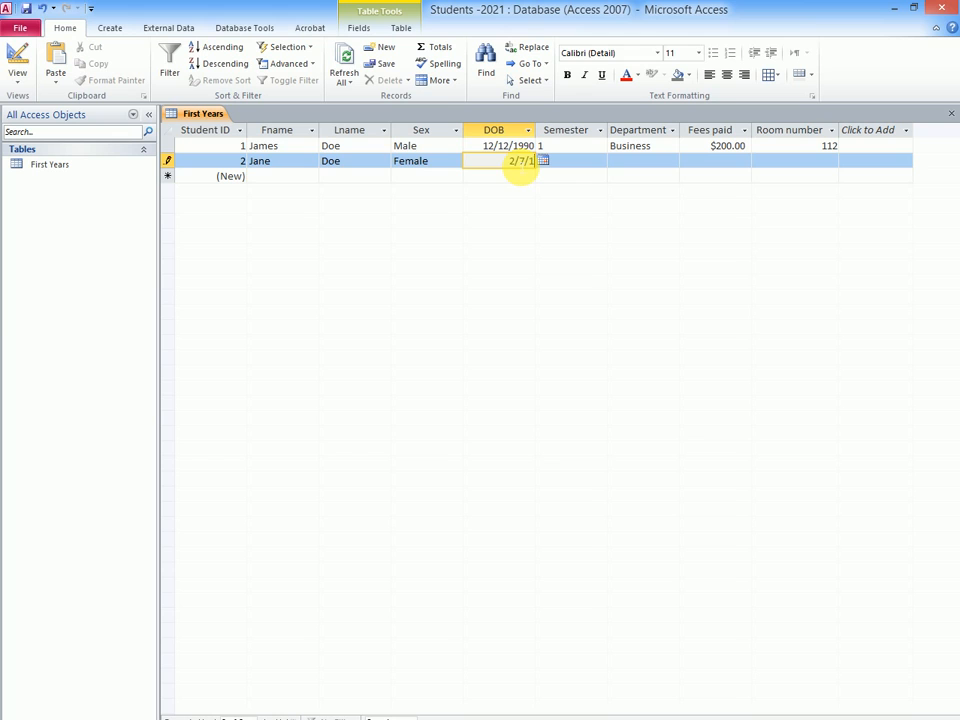
text(992)
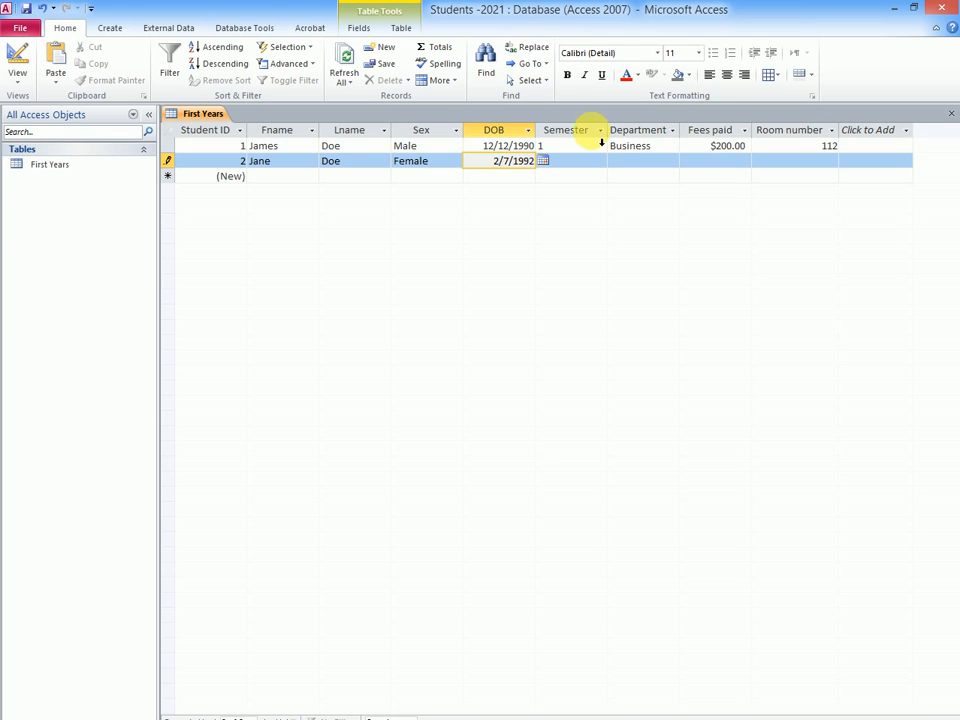
Step: Complete the second record with Semester 1, Department Vocational, Fees paid $150.00 and Room number 131
key(Tab)
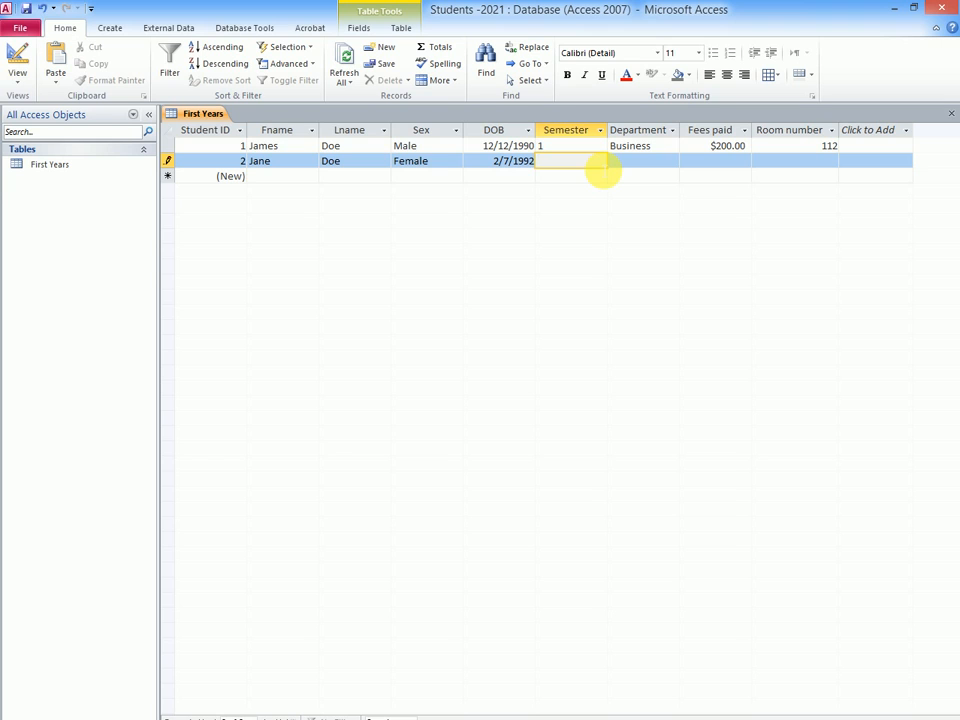
text(1)
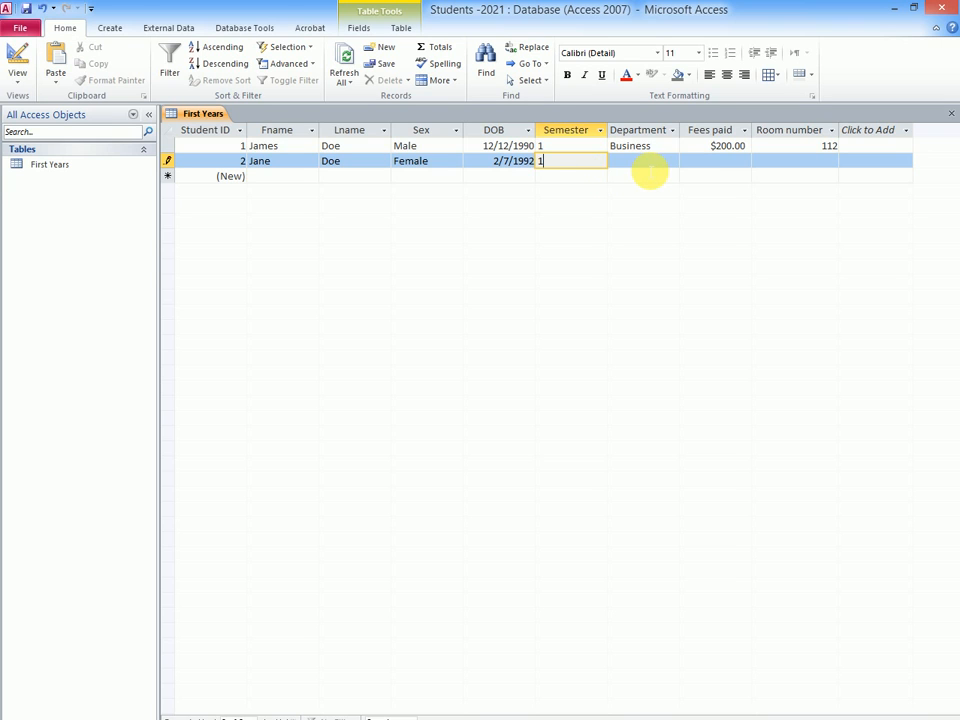
key(Tab)
click(672, 161)
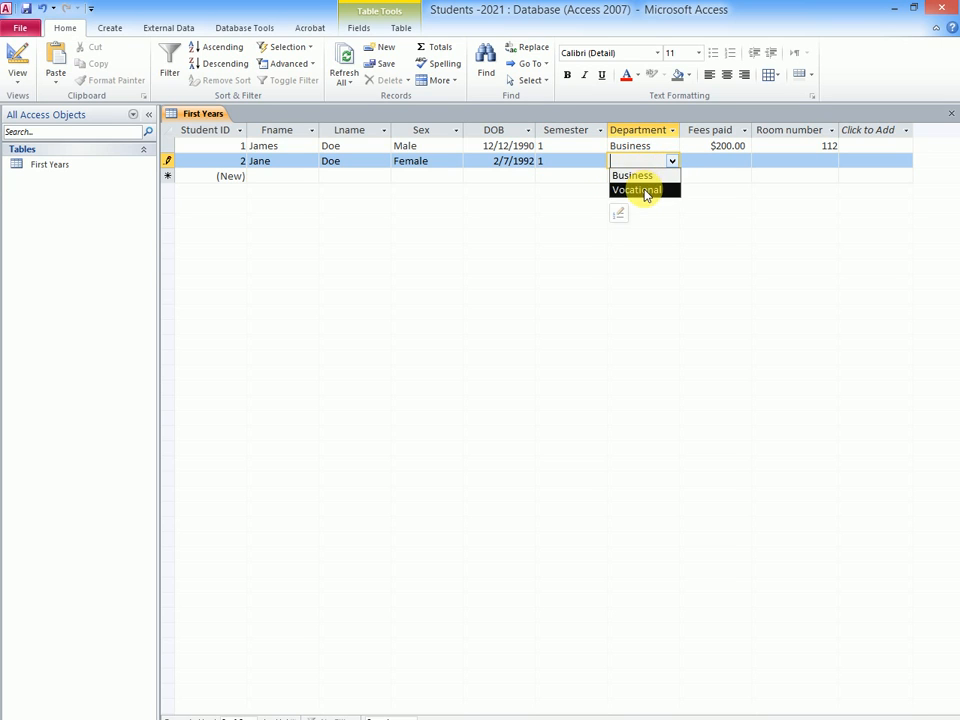
click(643, 190)
click(717, 163)
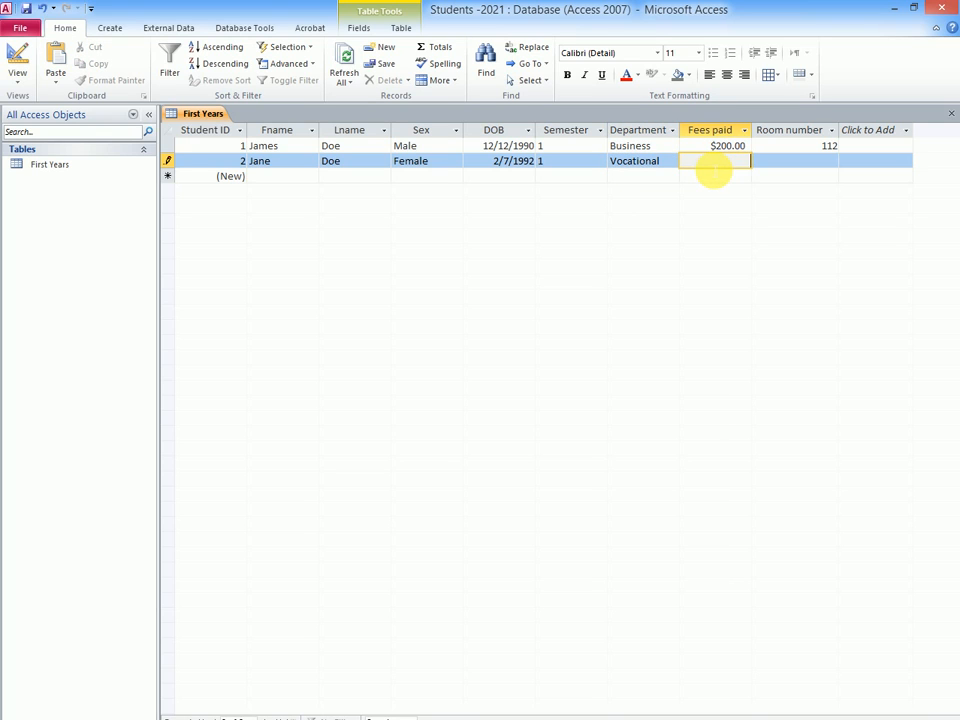
text(150)
click(785, 168)
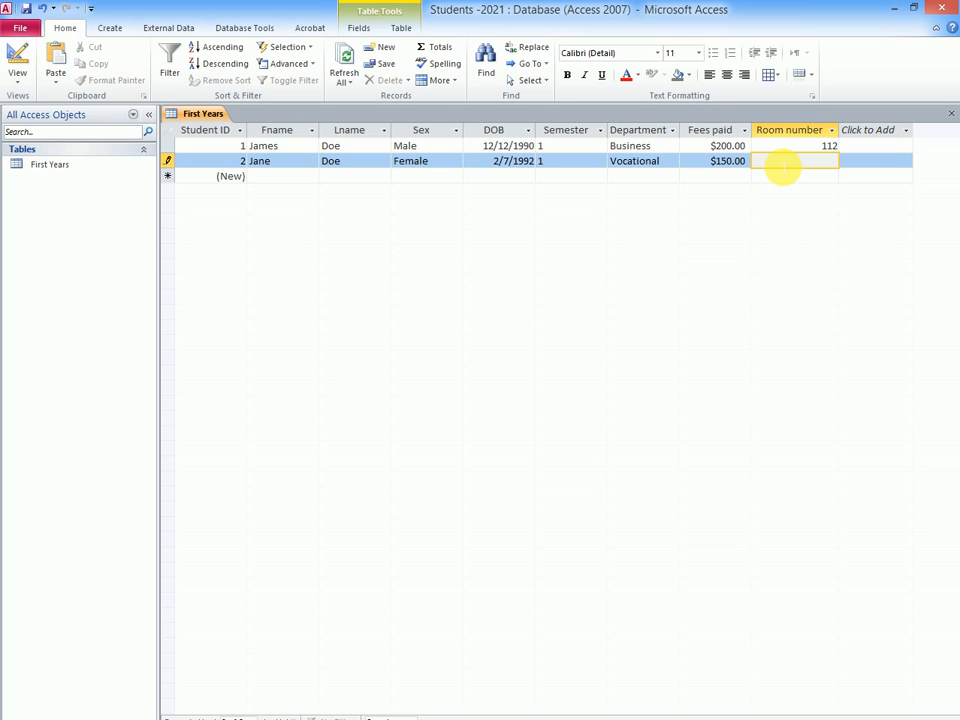
text(131)
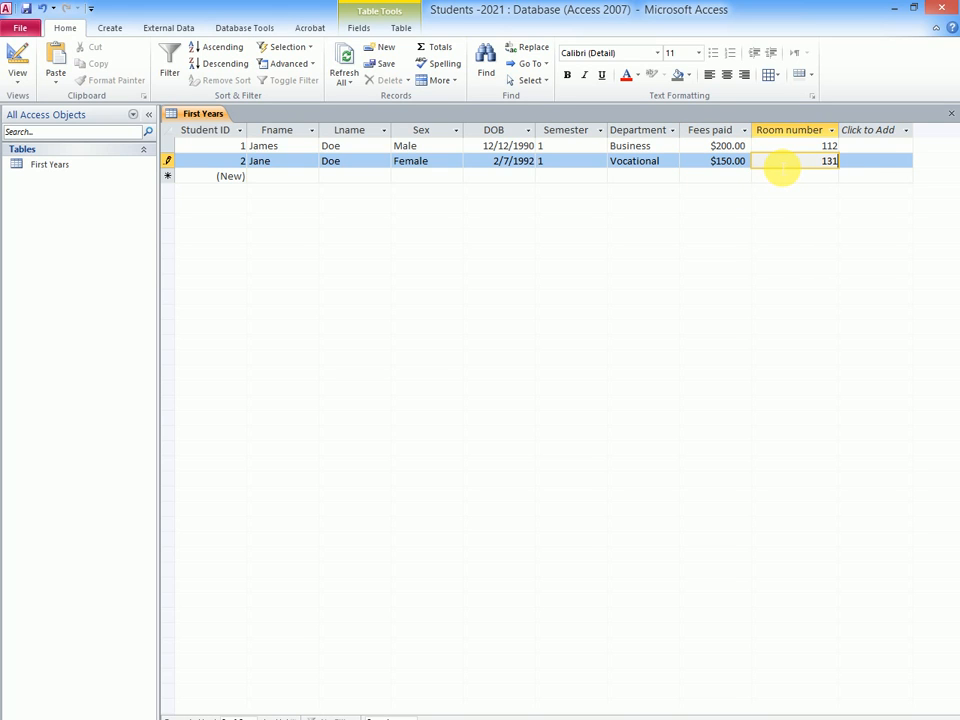